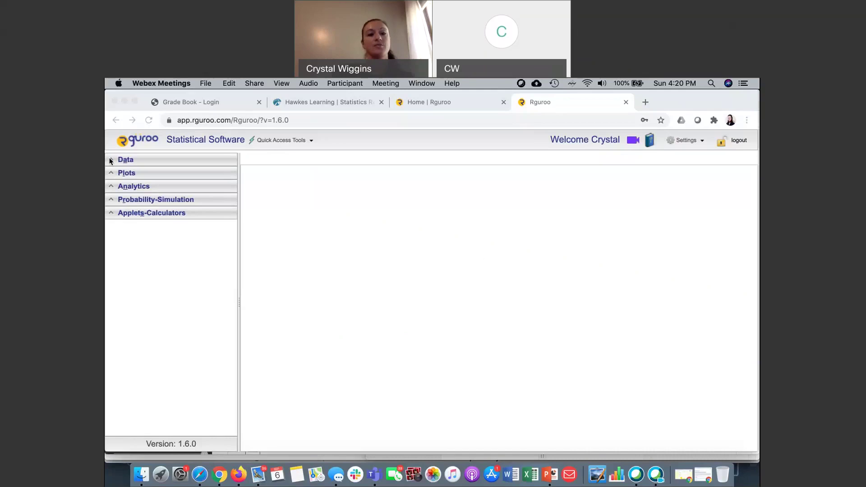
# Create a new empty dataset from the data import options.
pyautogui.click(113, 161)
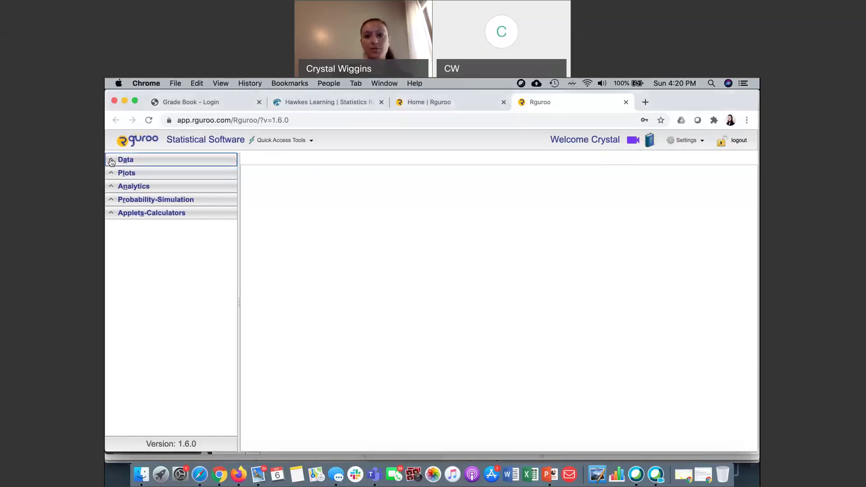
pyautogui.click(113, 161)
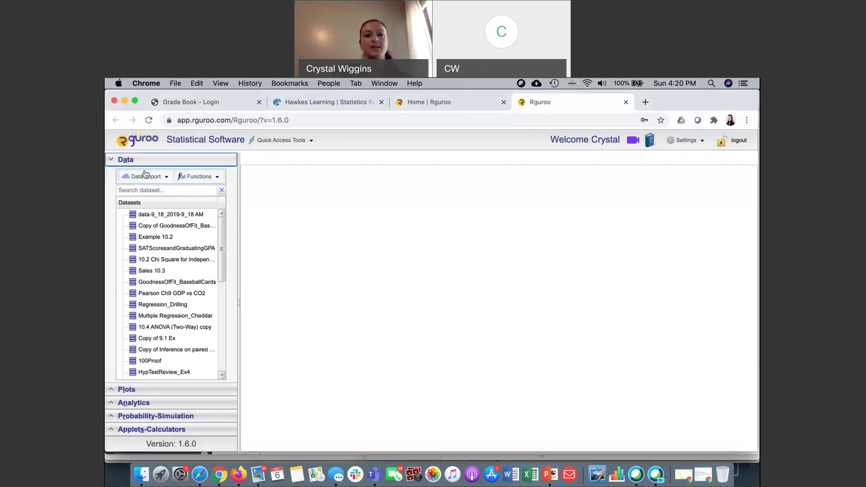
pyautogui.click(165, 176)
pyautogui.click(165, 177)
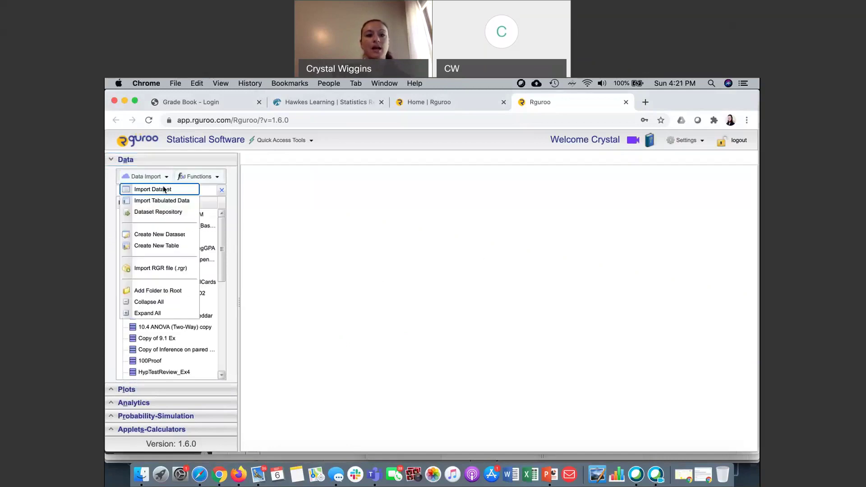
pyautogui.click(185, 238)
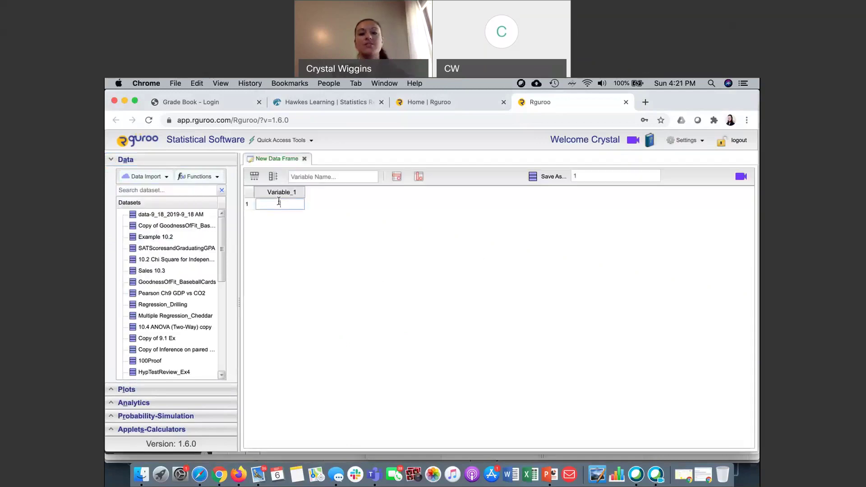
# Name the new dataset's first variable "Total Square Footage X".
pyautogui.click(307, 176)
pyautogui.write('Total S')
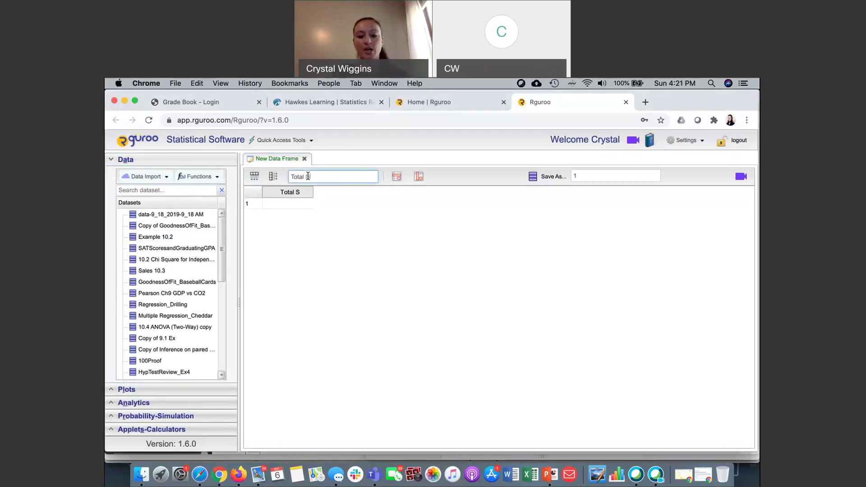
pyautogui.write('quare Footage ')
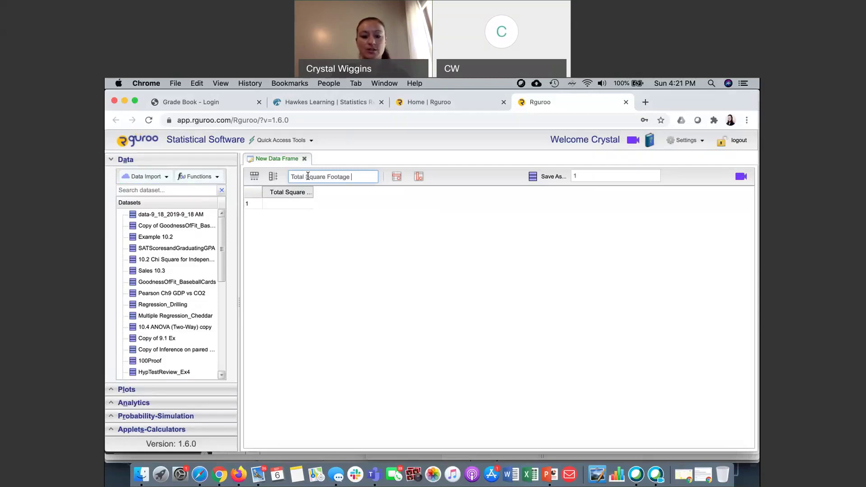
pyautogui.write('X')
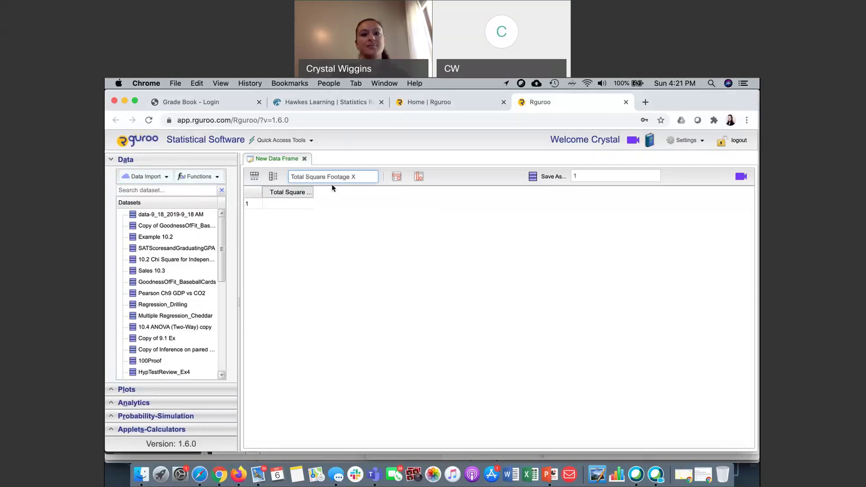
# Add a second column to the dataset and name it "Sales Y".
pyautogui.click(272, 179)
pyautogui.click(273, 179)
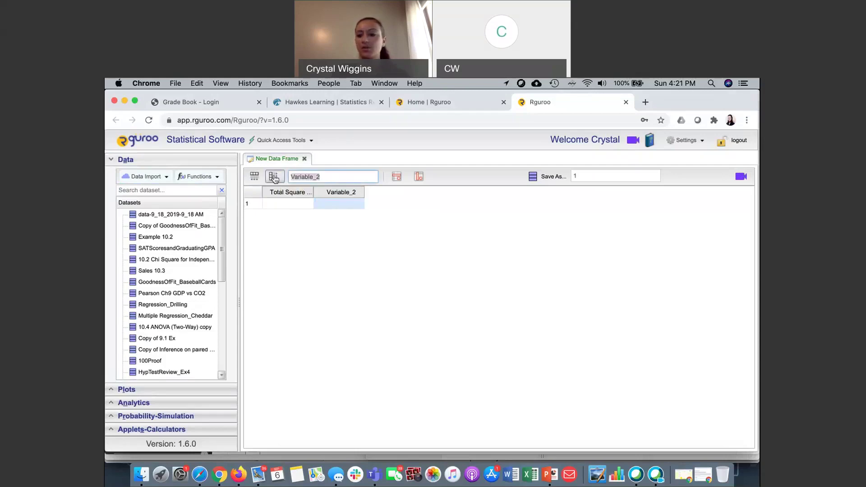
pyautogui.write('Sales y')
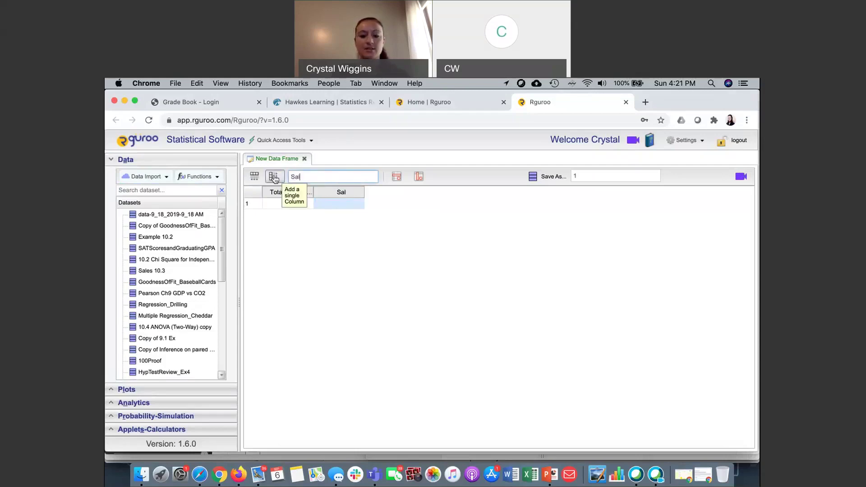
pyautogui.press('BackSpace')
pyautogui.write('Y')
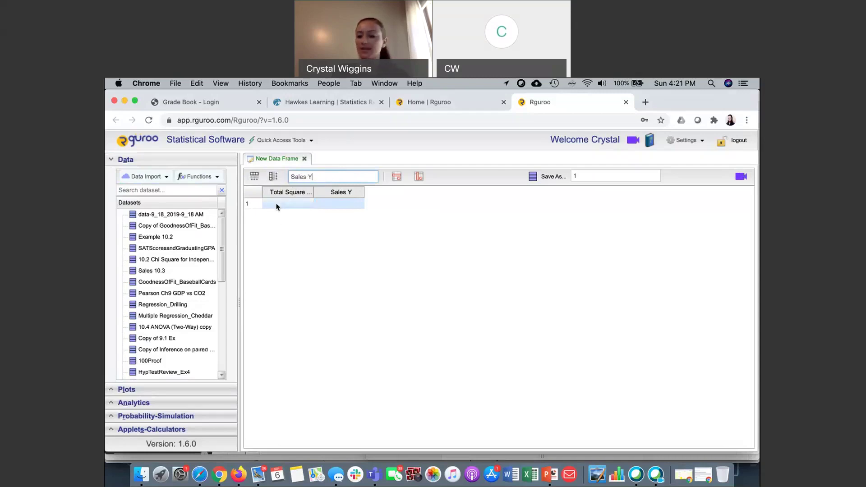
# Enter 4.9 as the Total Square Footage X value in row 1.
pyautogui.click(276, 205)
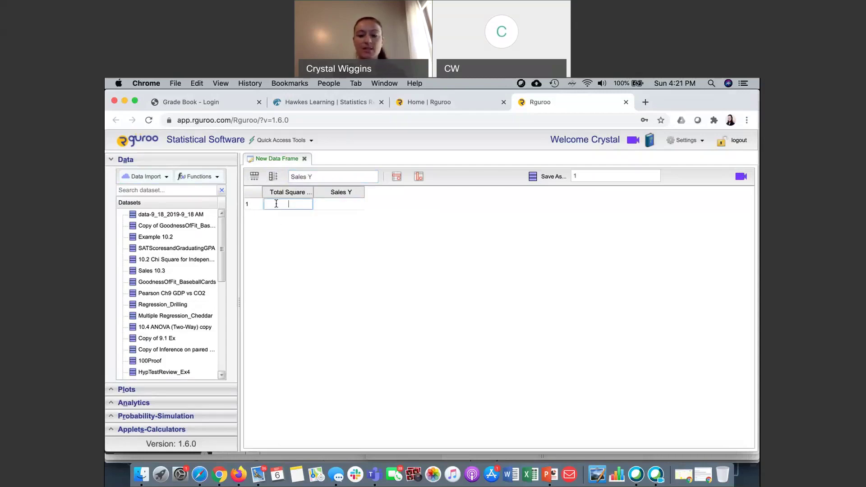
pyautogui.write('4.9')
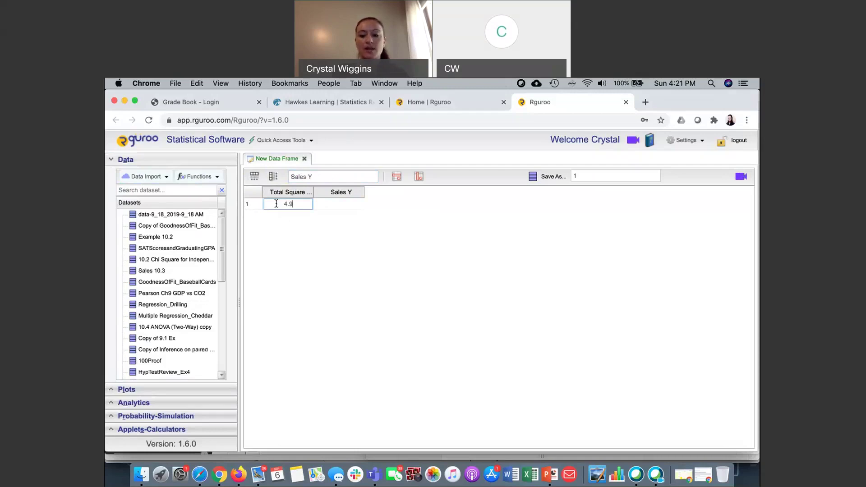
pyautogui.press('Return')
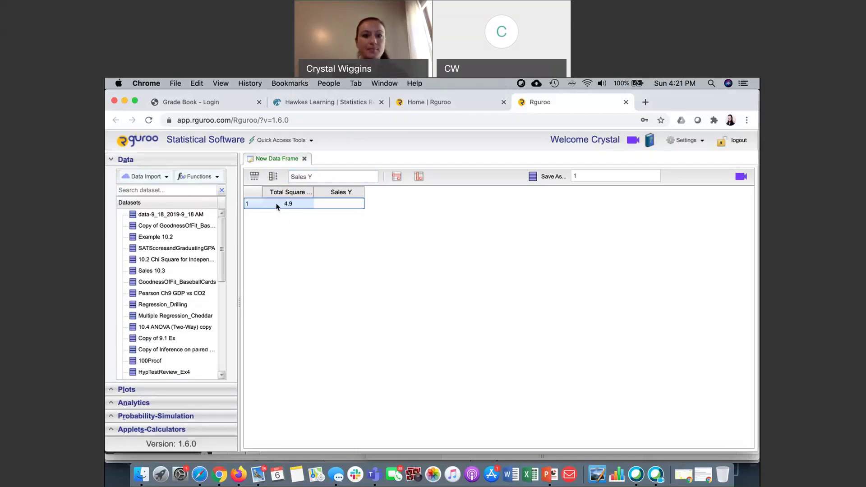
# Add twelve empty rows to the dataset, extending it to row 13.
pyautogui.click(254, 176)
pyautogui.click(255, 178)
pyautogui.click(255, 177)
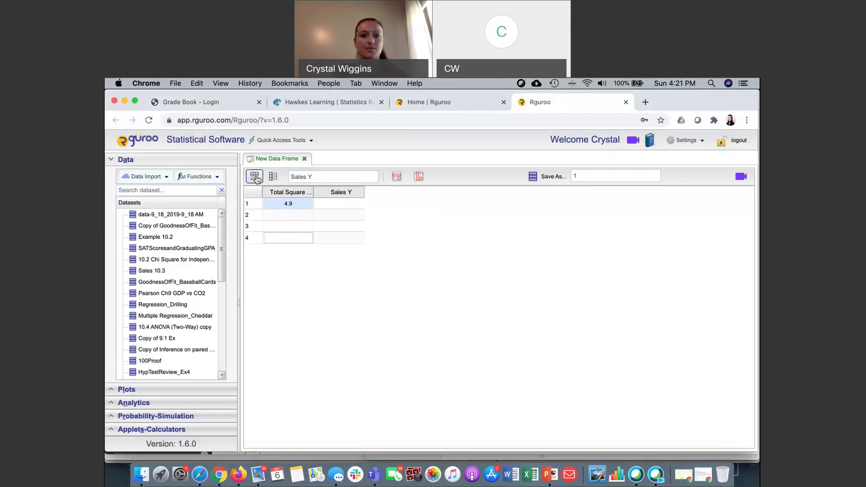
pyautogui.click(255, 178)
pyautogui.click(255, 177)
pyautogui.click(255, 178)
pyautogui.click(256, 178)
pyautogui.click(255, 177)
pyautogui.click(255, 178)
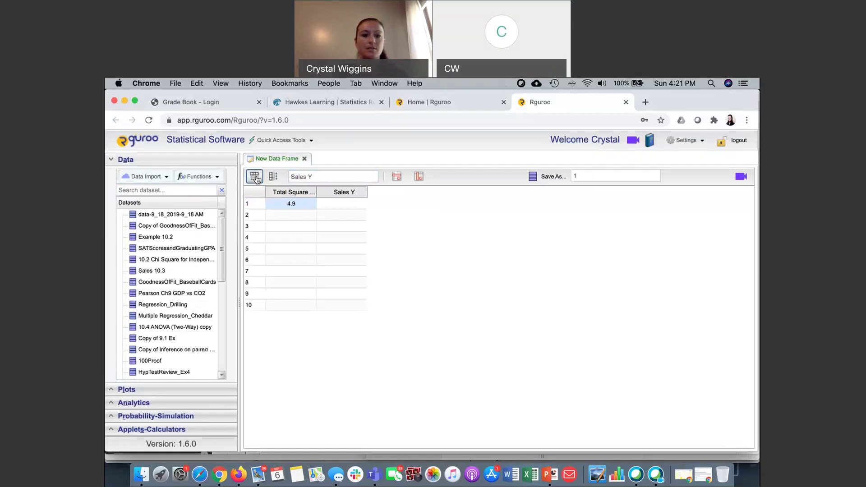
pyautogui.click(255, 177)
pyautogui.click(255, 177)
pyautogui.click(255, 177)
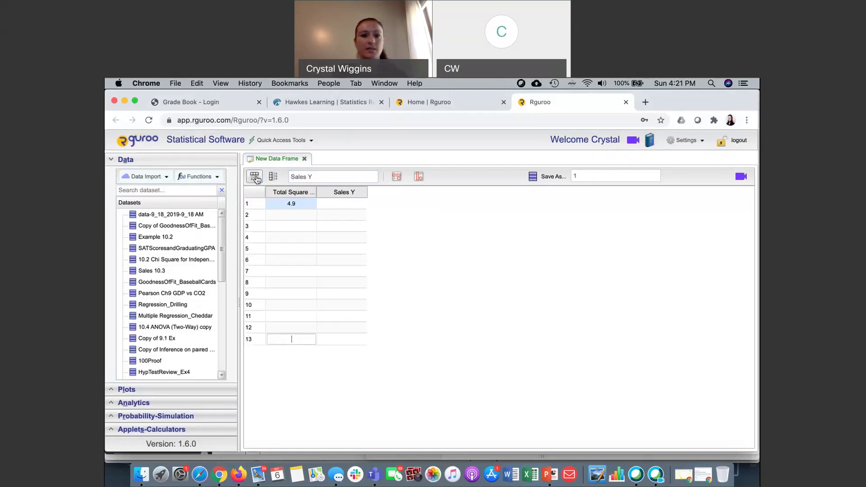
# Enter the Total Square Footage X values 5.1, 5.2, 5.3 and 5.5 in rows 2 to 5.
pyautogui.doubleClick(286, 215)
pyautogui.write('5.1')
pyautogui.press('Return')
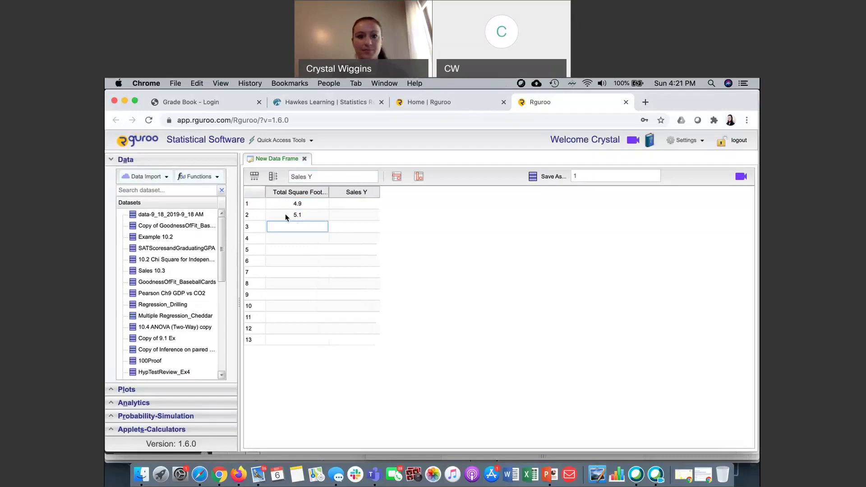
pyautogui.write('5.2')
pyautogui.press('Return')
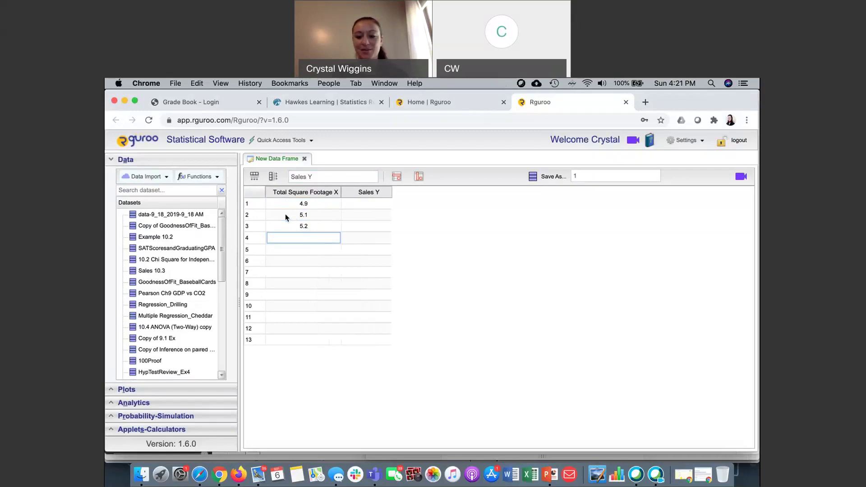
pyautogui.write('5.3')
pyautogui.press('Return')
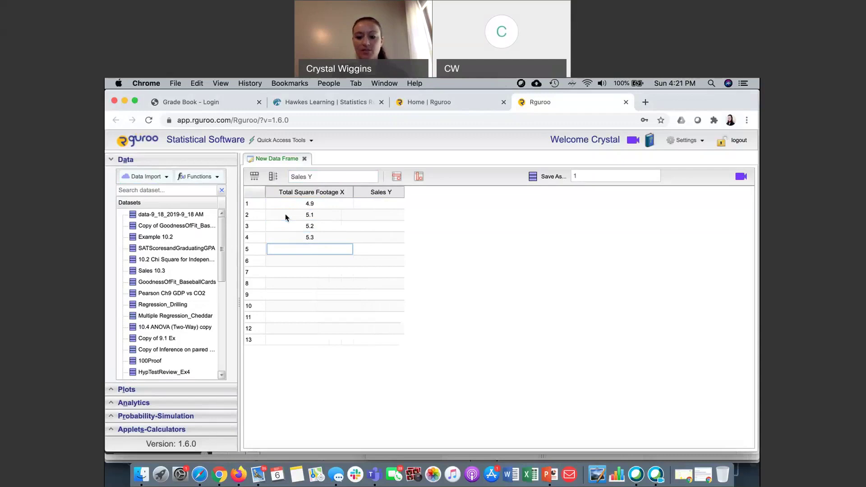
pyautogui.write('5.5')
pyautogui.press('Return')
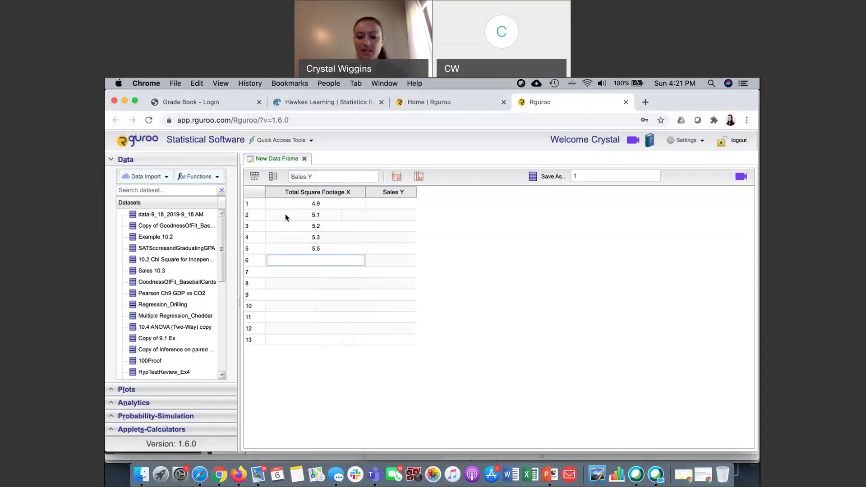
# Enter the Total Square Footage X values 5.8, 6.1, 6.2 and 5.2 in rows 6 to 9.
pyautogui.write('5.8')
pyautogui.press('Return')
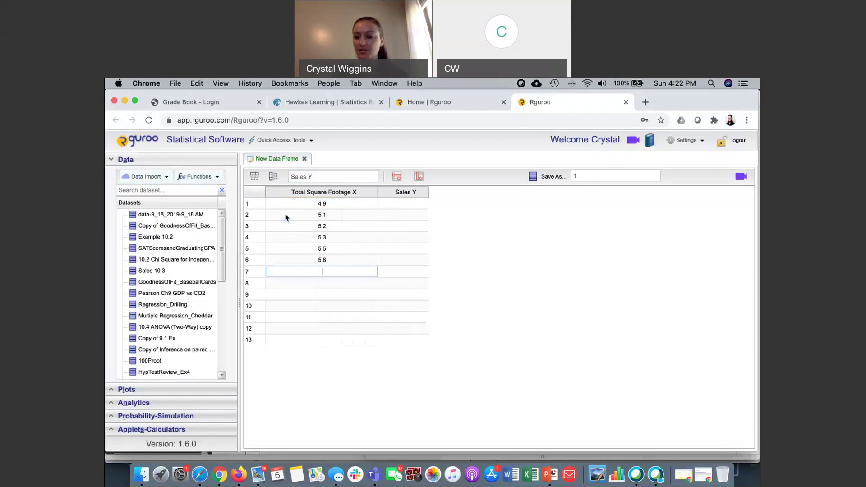
pyautogui.write('6.1')
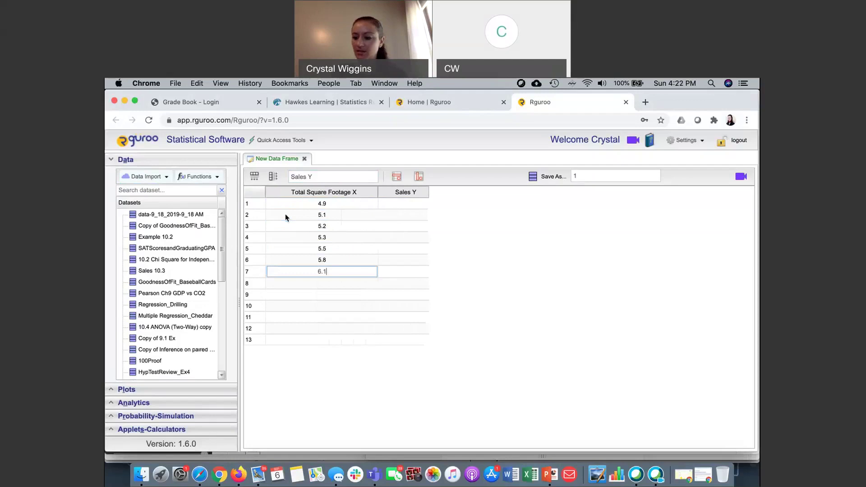
pyautogui.press('Return')
pyautogui.write('6.')
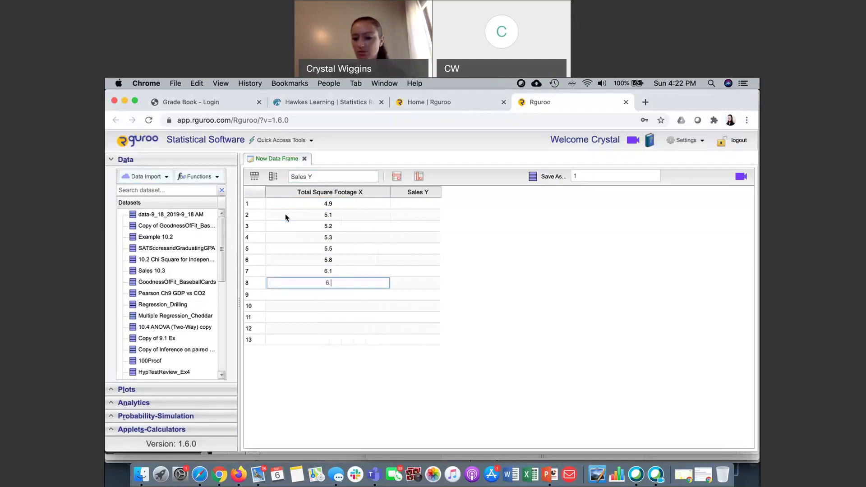
pyautogui.write('2')
pyautogui.press('Return')
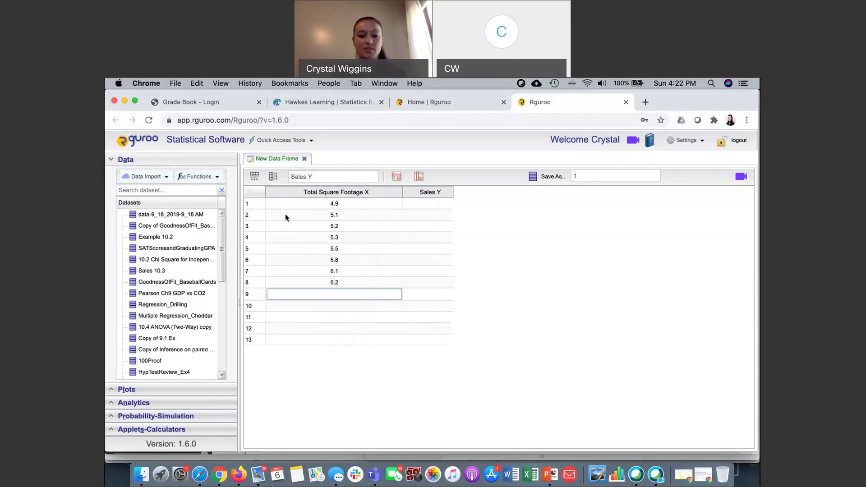
pyautogui.write('5.2')
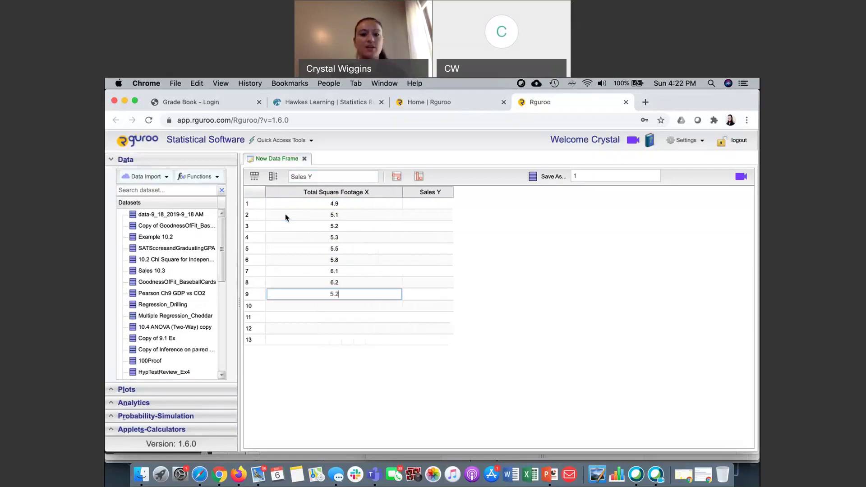
# Delete the four empty rows below row 9 of the dataset.
pyautogui.click(287, 310)
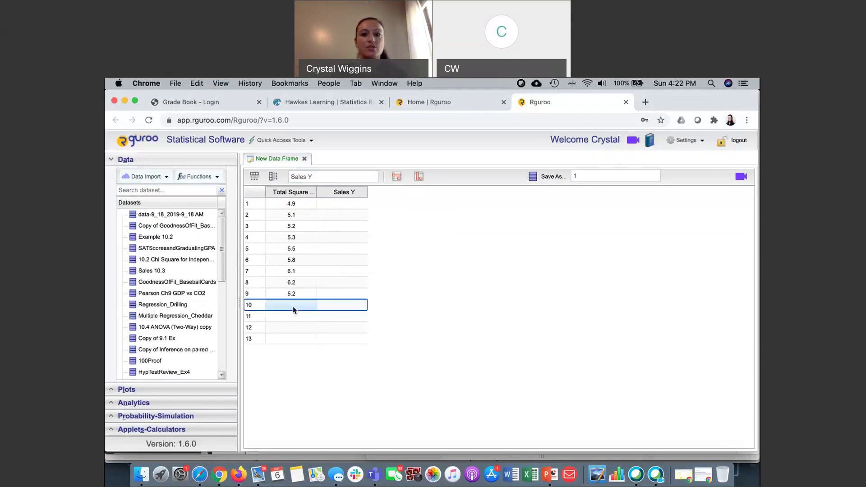
pyautogui.click(396, 179)
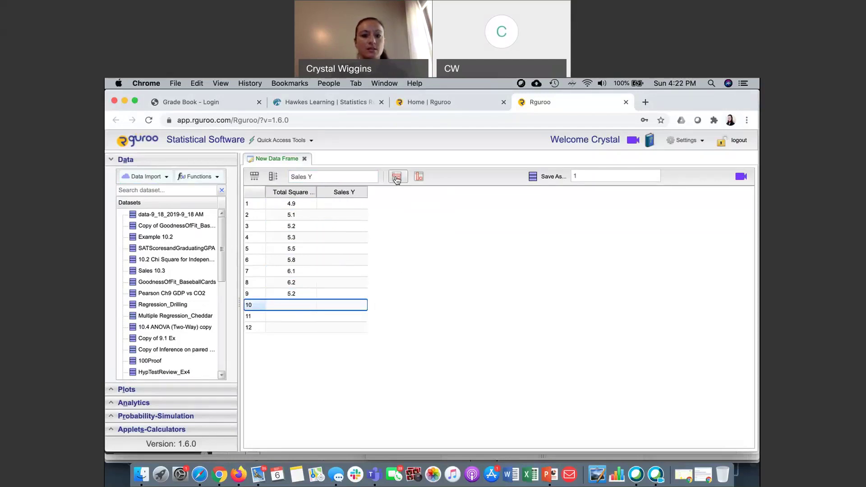
pyautogui.click(293, 316)
pyautogui.click(292, 328)
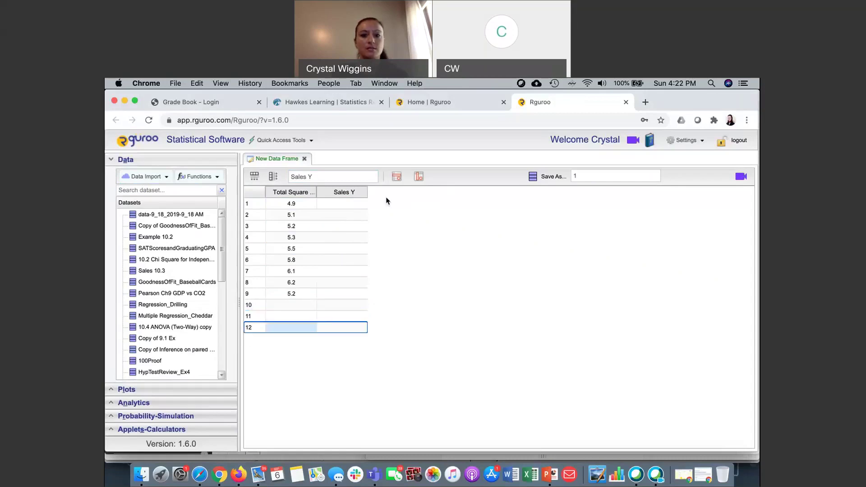
pyautogui.click(396, 176)
pyautogui.click(293, 316)
pyautogui.click(396, 176)
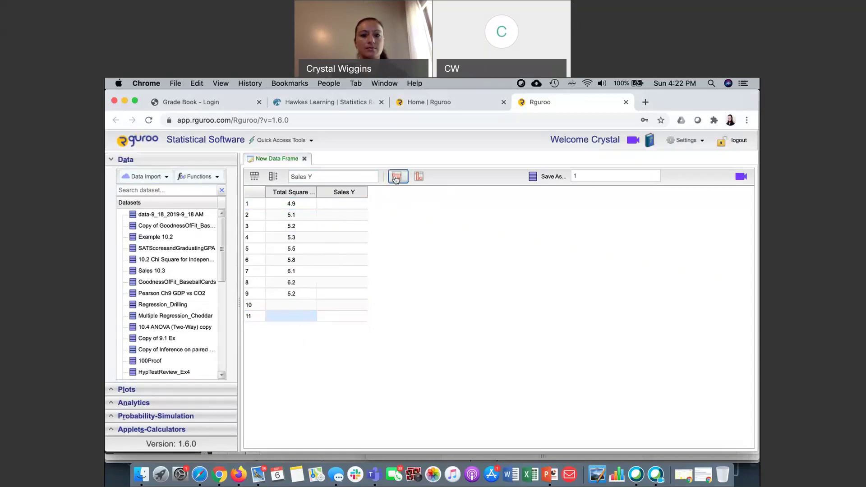
pyautogui.click(308, 306)
pyautogui.click(396, 176)
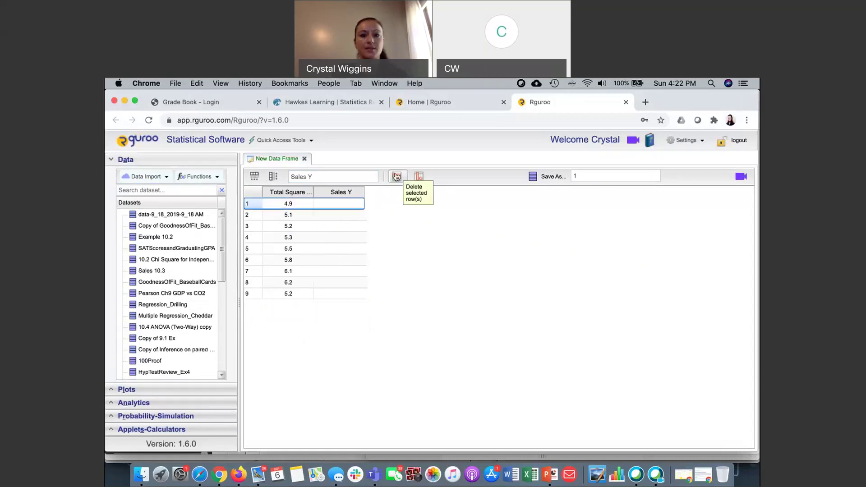
# Enter the Sales Y values 885.4, 942.8, 995.2 and 1062.3 in rows 1 to 4.
pyautogui.click(346, 204)
pyautogui.click(346, 203)
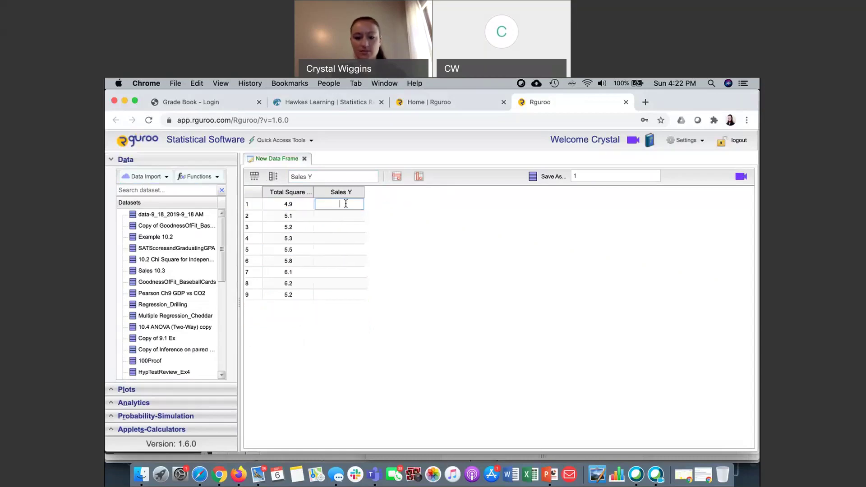
pyautogui.write('885.4')
pyautogui.press('Return')
pyautogui.write('942.')
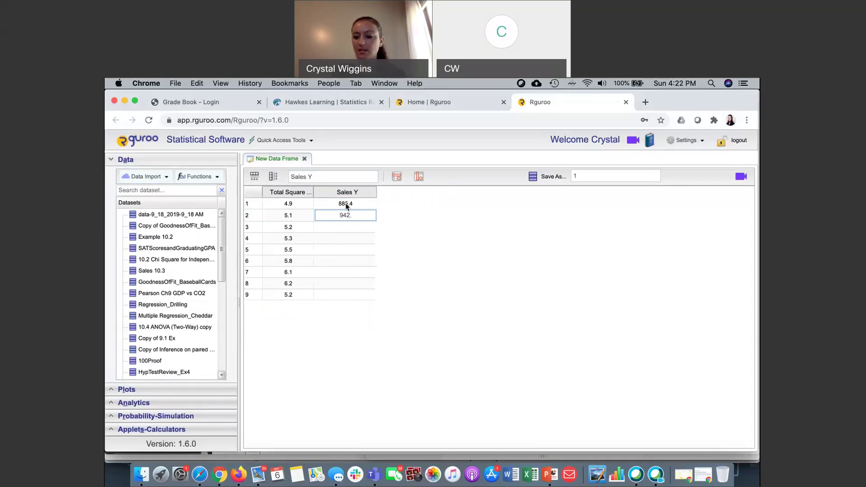
pyautogui.write('8')
pyautogui.press('Return')
pyautogui.write('995.')
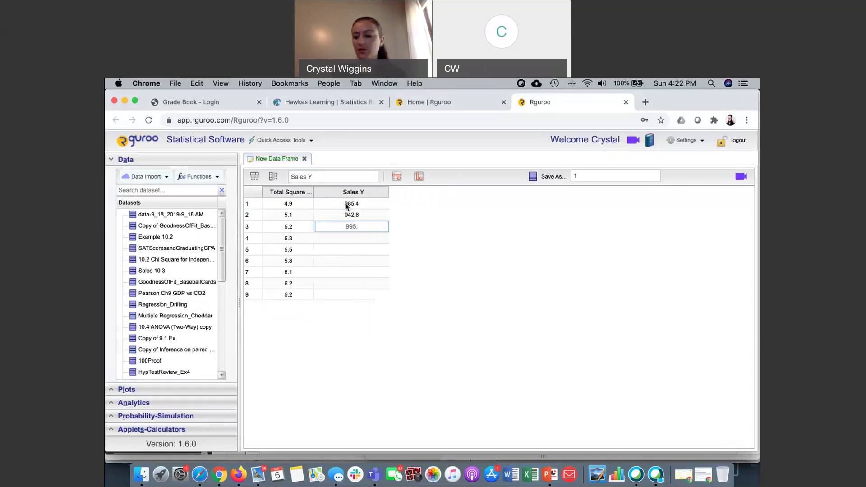
pyautogui.write('2')
pyautogui.press('Return')
pyautogui.write('1062.3')
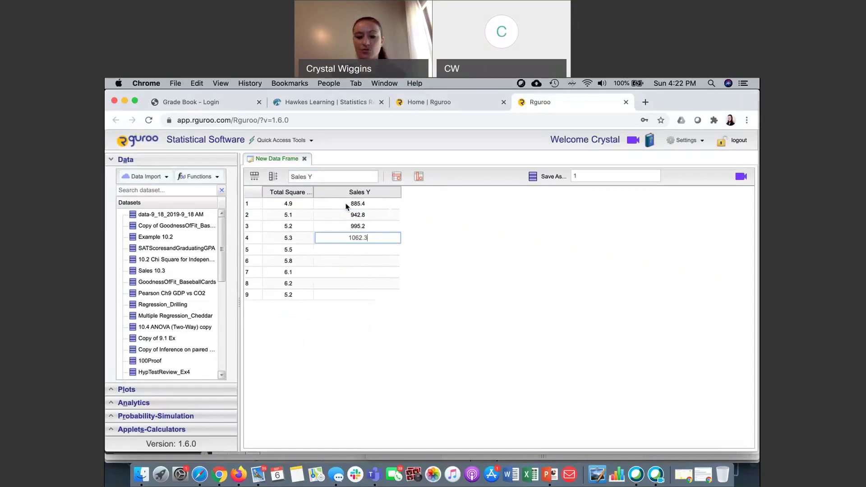
pyautogui.press('Return')
# Enter the Sales Y values 1124.3, 1214.1, 1278.6 and 1347.1 in rows 5 to 8.
pyautogui.write('11')
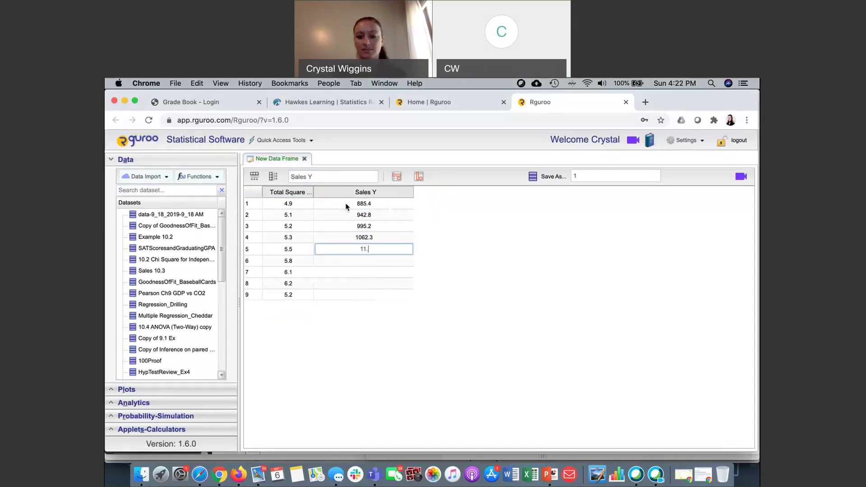
pyautogui.write('24.')
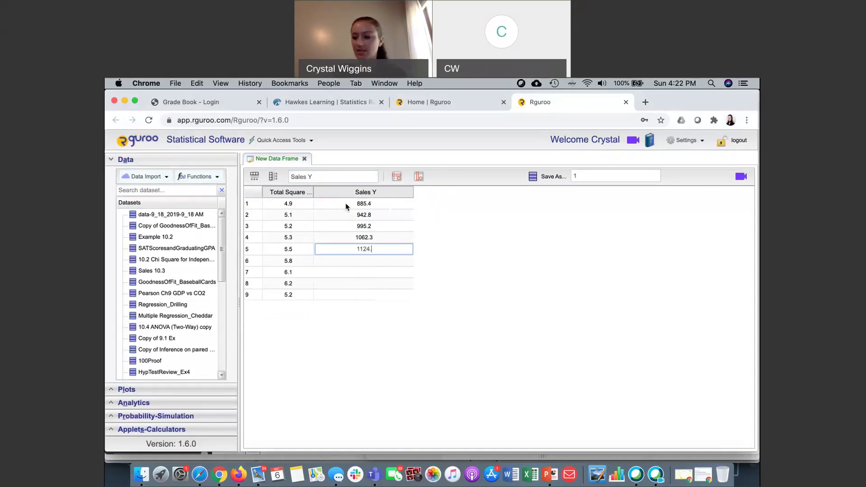
pyautogui.write('3')
pyautogui.press('Return')
pyautogui.write('1214')
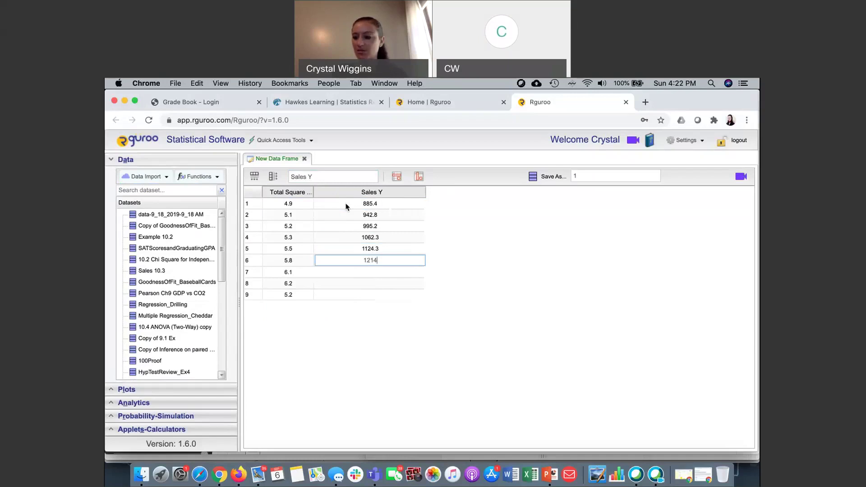
pyautogui.write('.1')
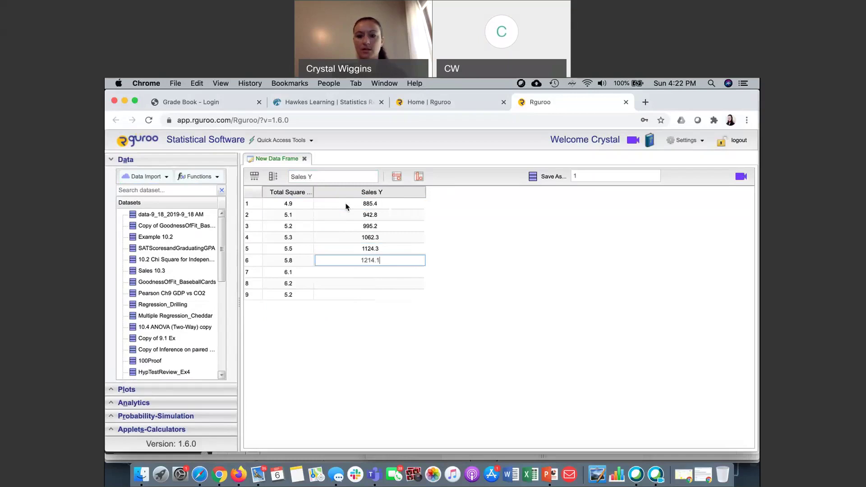
pyautogui.press('Return')
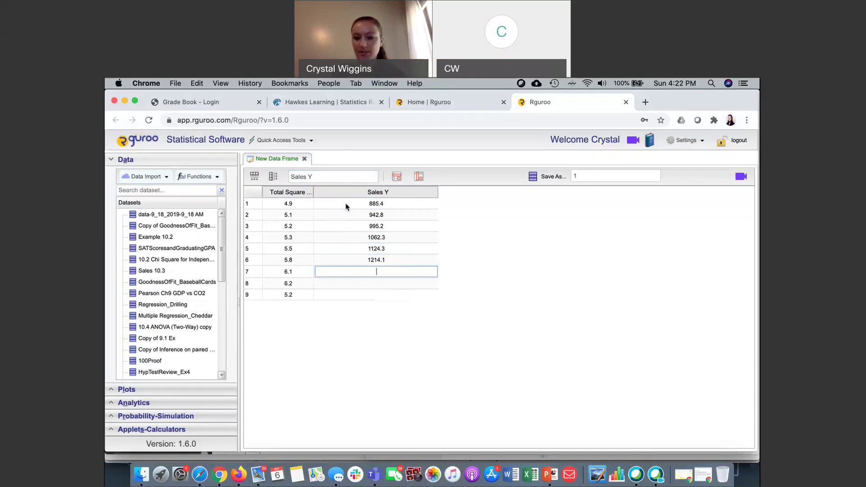
pyautogui.write('1278.6')
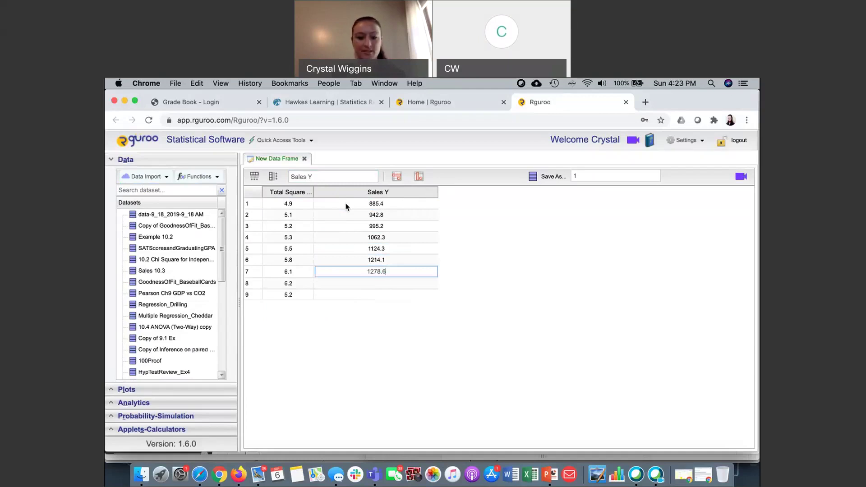
pyautogui.press('Return')
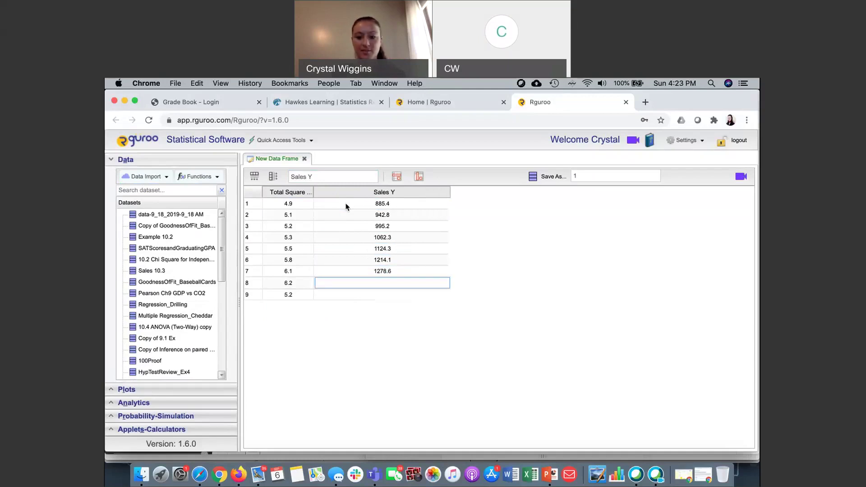
pyautogui.write('1347.1')
pyautogui.press('Return')
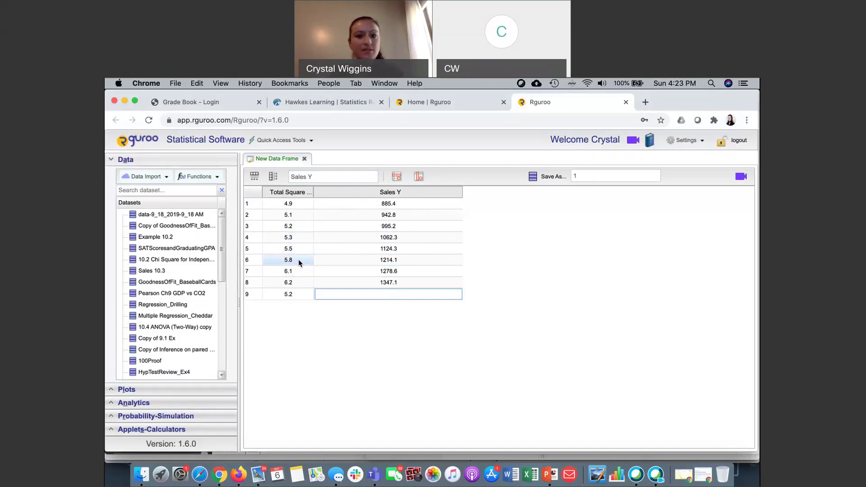
# Add three empty rows to the dataset, extending it to row 12, and clear the Total Square Footage X value in row 9.
pyautogui.click(254, 179)
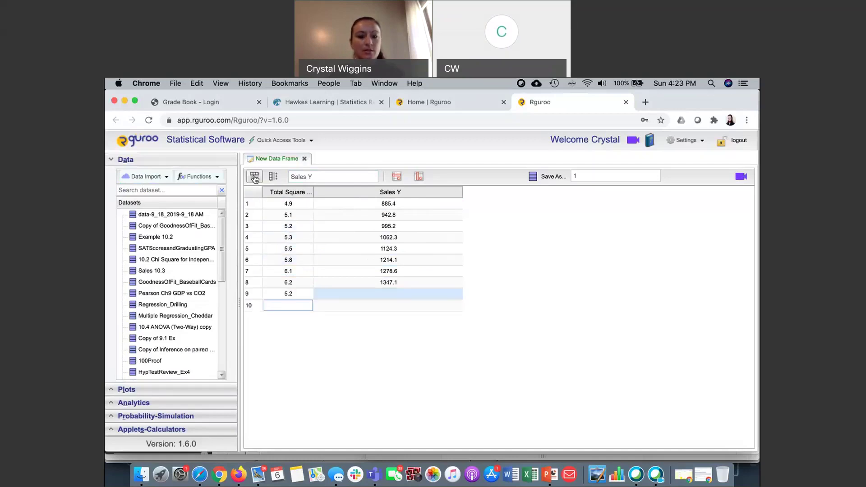
pyautogui.click(255, 179)
pyautogui.click(303, 295)
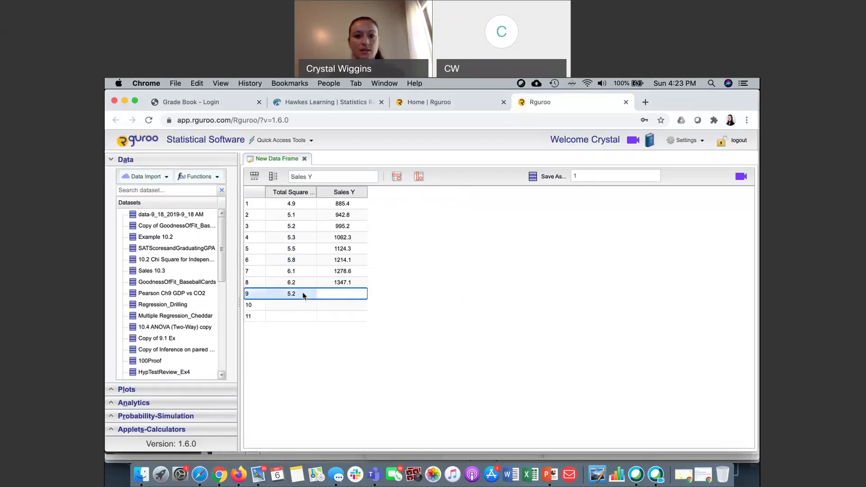
pyautogui.click(295, 294)
pyautogui.doubleClick(296, 294)
pyautogui.press('BackSpace')
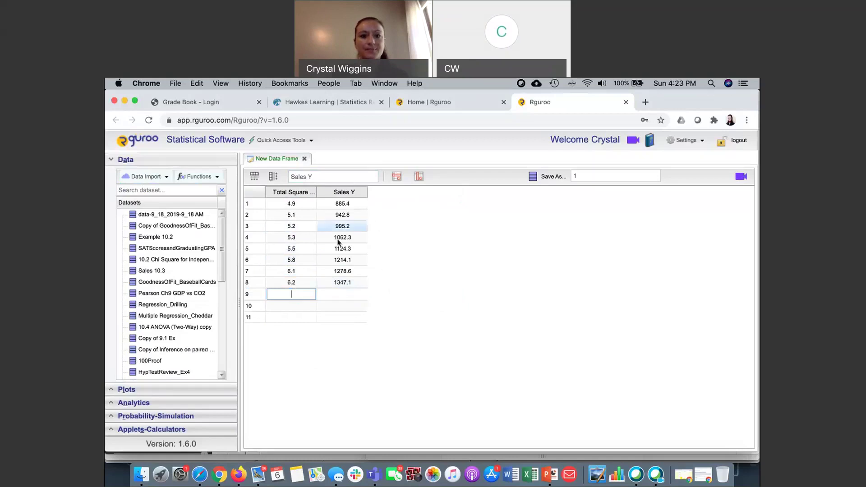
pyautogui.click(289, 261)
pyautogui.click(254, 176)
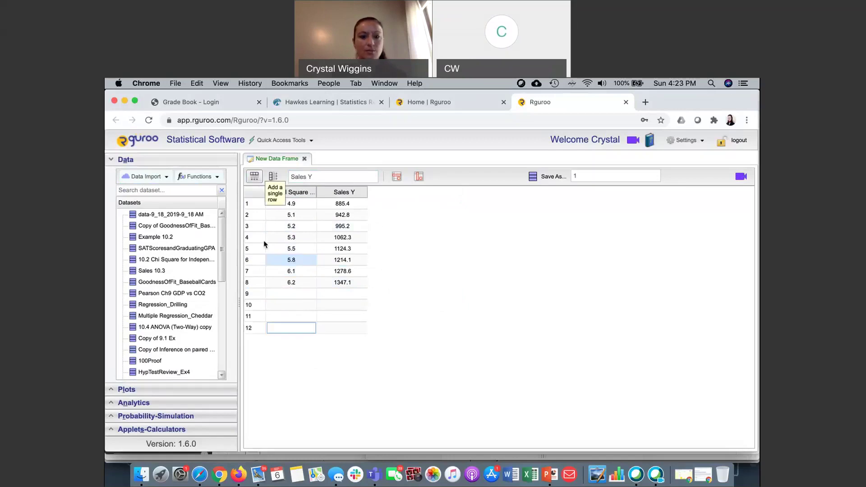
# Set the Total Square Footage X values in rows 7 and 8 to 5.7 and 5.8.
pyautogui.doubleClick(291, 260)
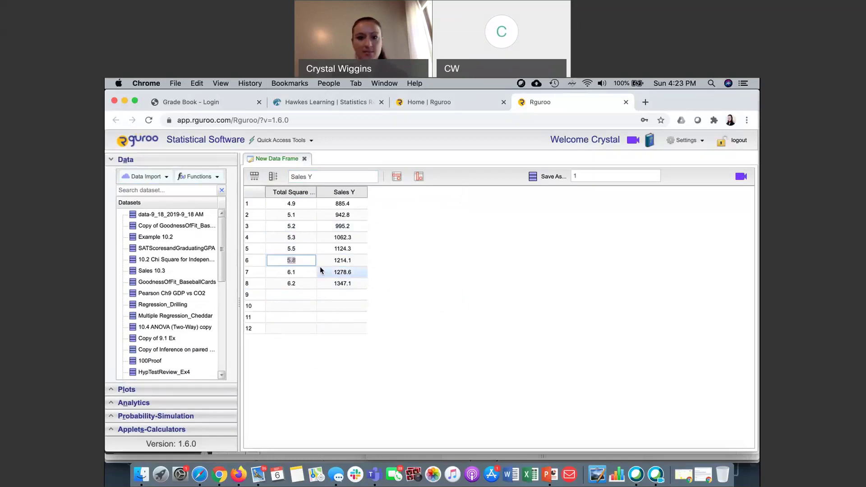
pyautogui.doubleClick(290, 271)
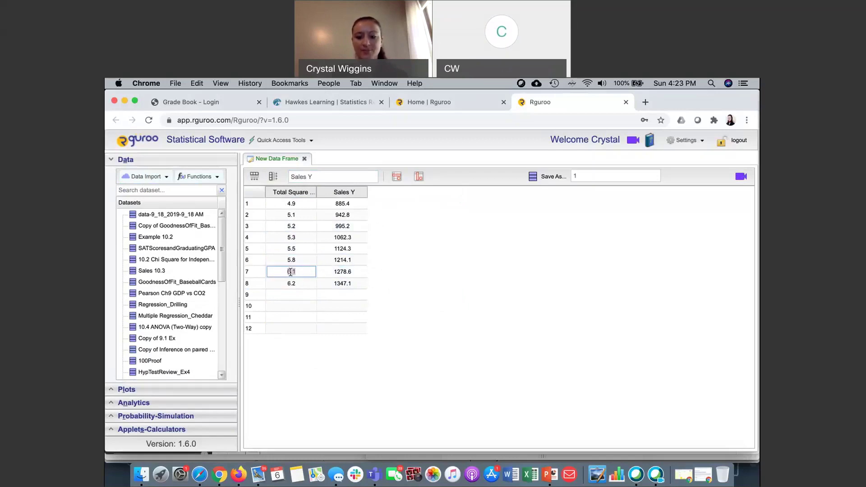
pyautogui.write('5.7')
pyautogui.press('Return')
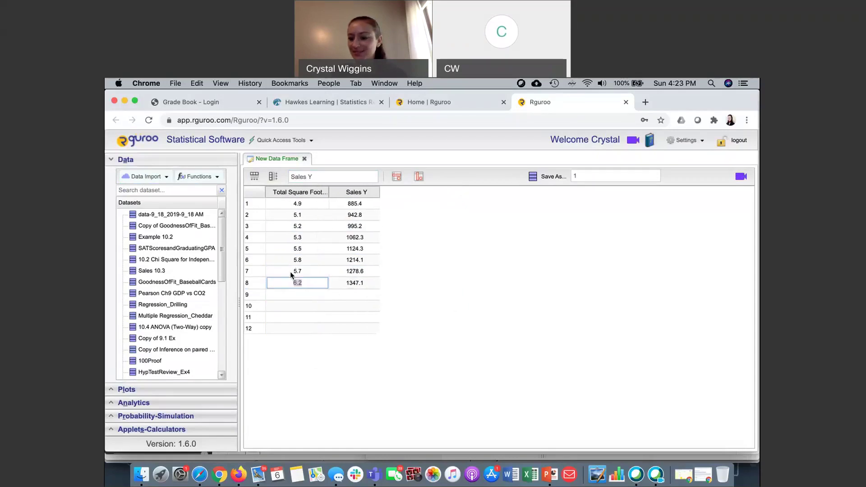
pyautogui.write('5.8')
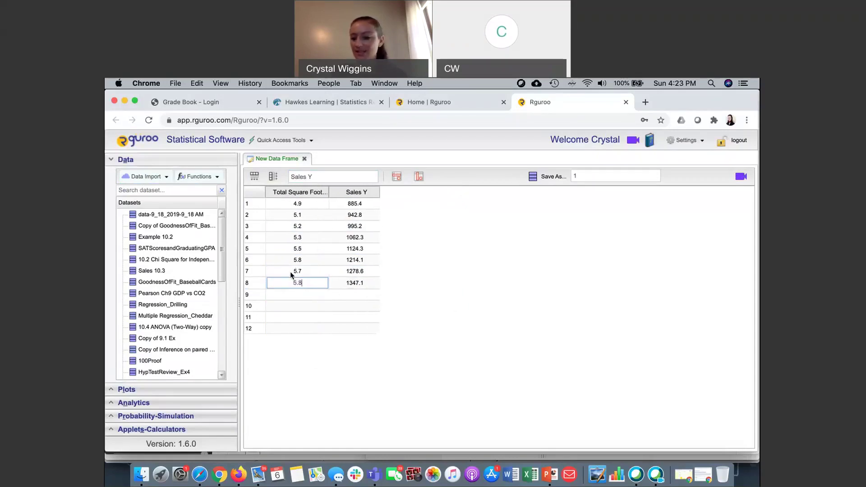
pyautogui.press('Return')
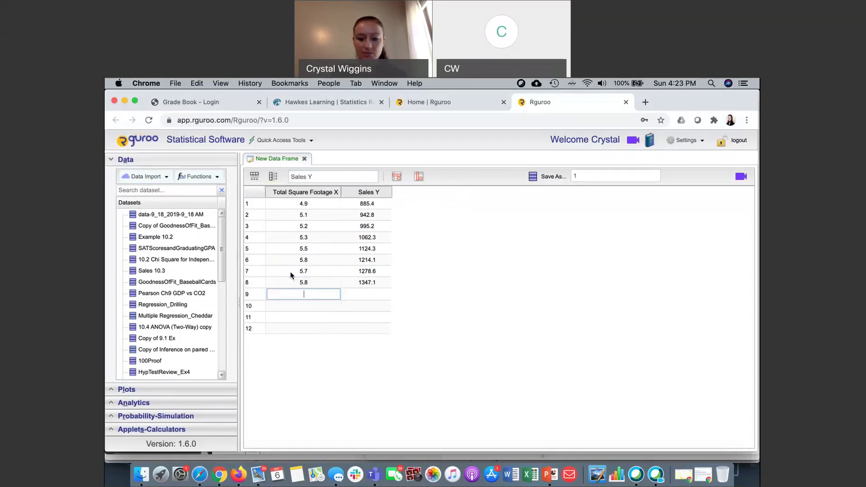
# Enter the Total Square Footage X values 6.1, 6.2 and 5.2 in rows 9 to 11, and delete the empty row 12.
pyautogui.write('6.1')
pyautogui.press('Return')
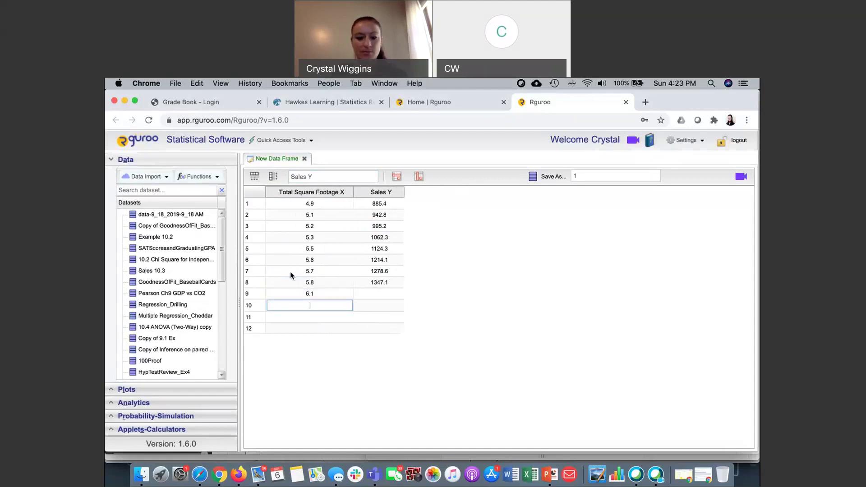
pyautogui.write('6.2')
pyautogui.press('Return')
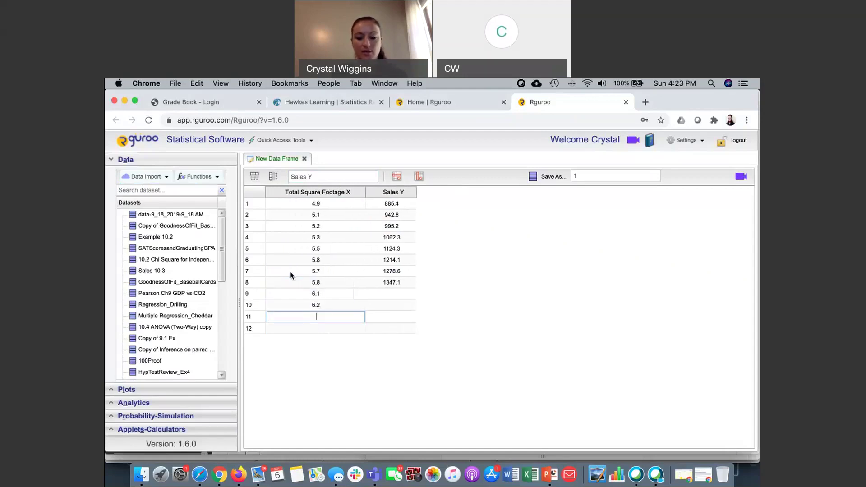
pyautogui.write('5.2')
pyautogui.press('Return')
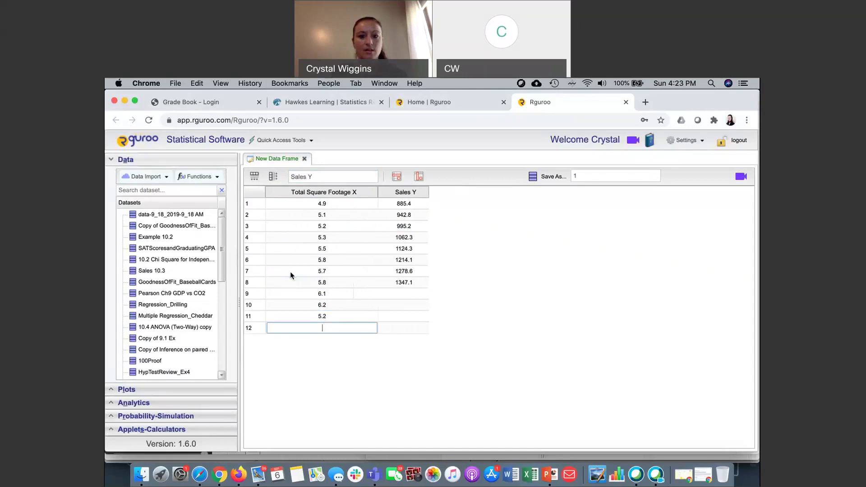
pyautogui.click(396, 176)
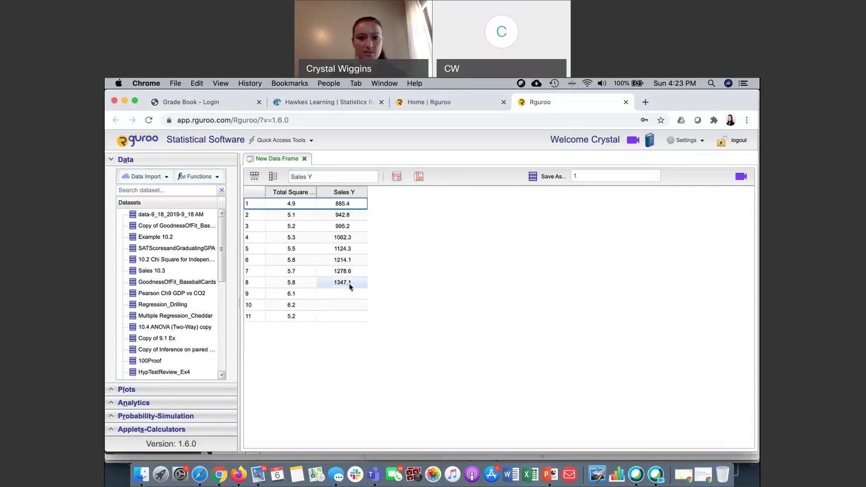
# Enter the Sales Y values 1441.1 and 1542.4 in rows 9 and 10, leaving row 11 without a value.
pyautogui.click(348, 293)
pyautogui.write('1441.1')
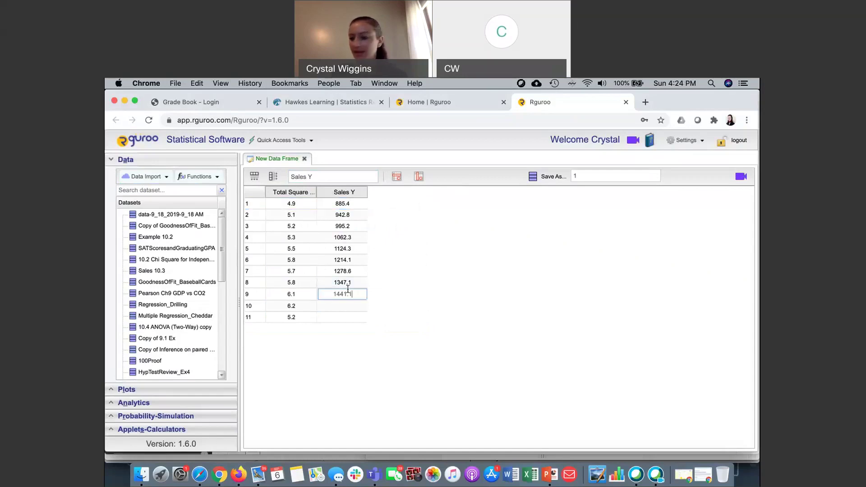
pyautogui.press('Return')
pyautogui.write('154')
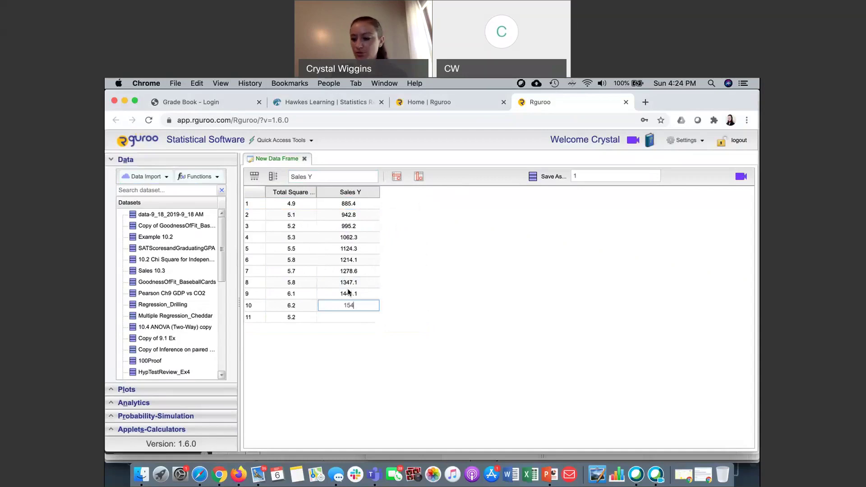
pyautogui.write('2.4')
pyautogui.press('Return')
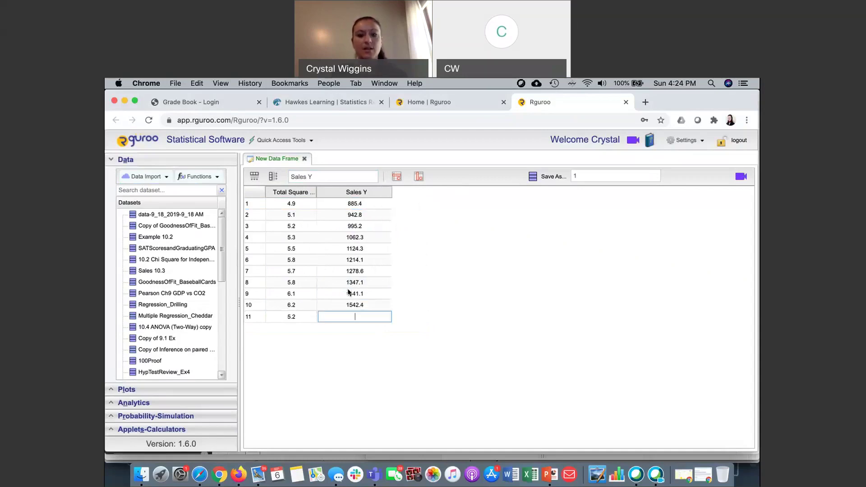
pyautogui.click(348, 292)
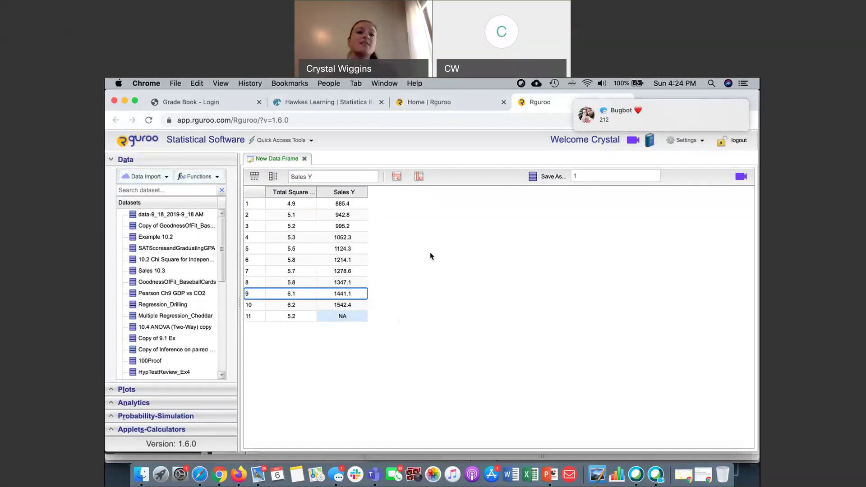
# Clear the name under which the new dataset would be saved.
pyautogui.click(608, 179)
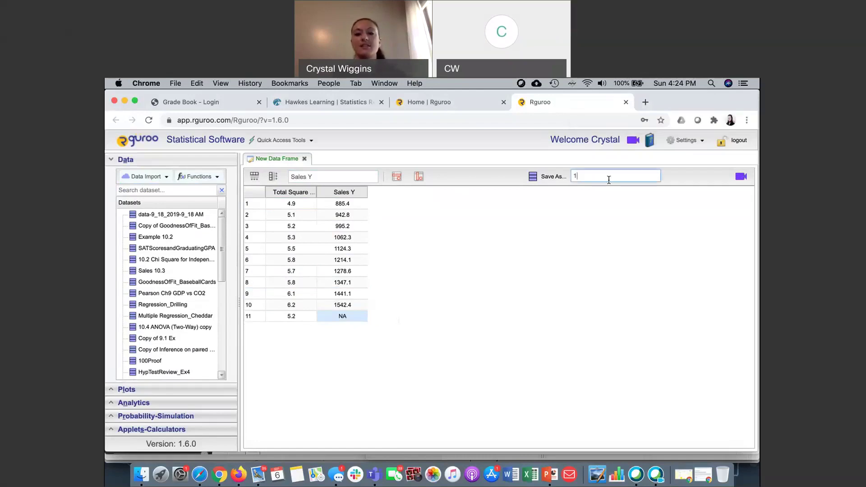
pyautogui.press('BackSpace')
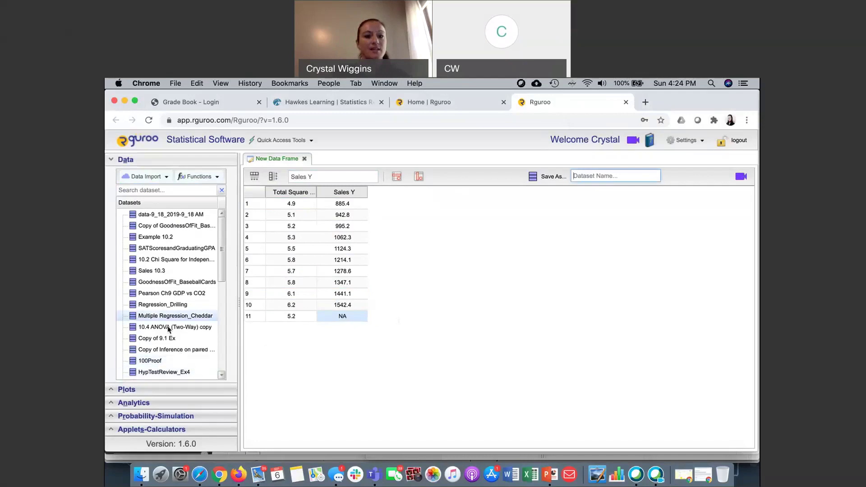
# Look through the list of saved datasets, select 9.3 Q4 and examine the details of the neighbouring data file.
pyautogui.moveTo(168, 339)
pyautogui.scroll(-10, 168, 339)
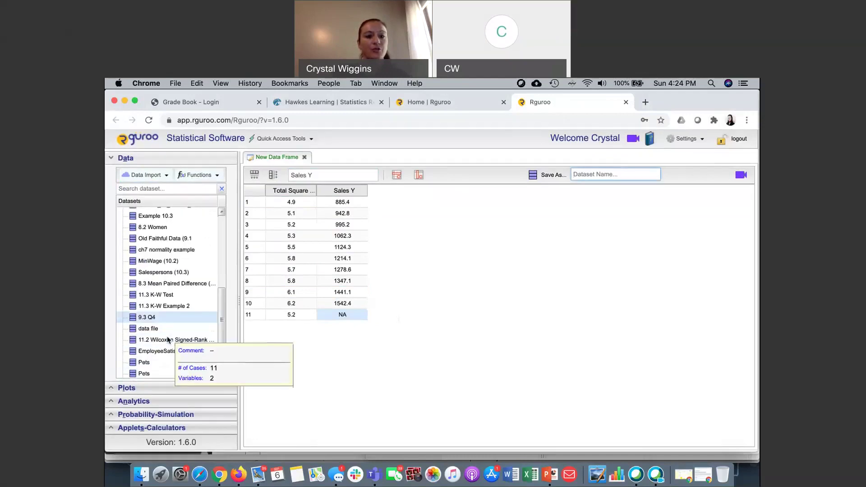
pyautogui.scroll(-3, 168, 339)
pyautogui.scroll(6, 168, 339)
pyautogui.scroll(-2, 167, 339)
pyautogui.scroll(-2, 168, 339)
pyautogui.click(186, 323)
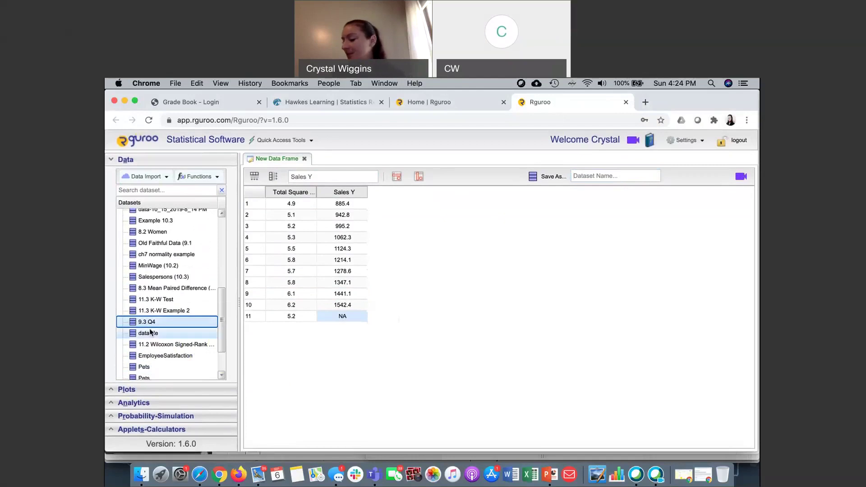
pyautogui.moveTo(153, 332)
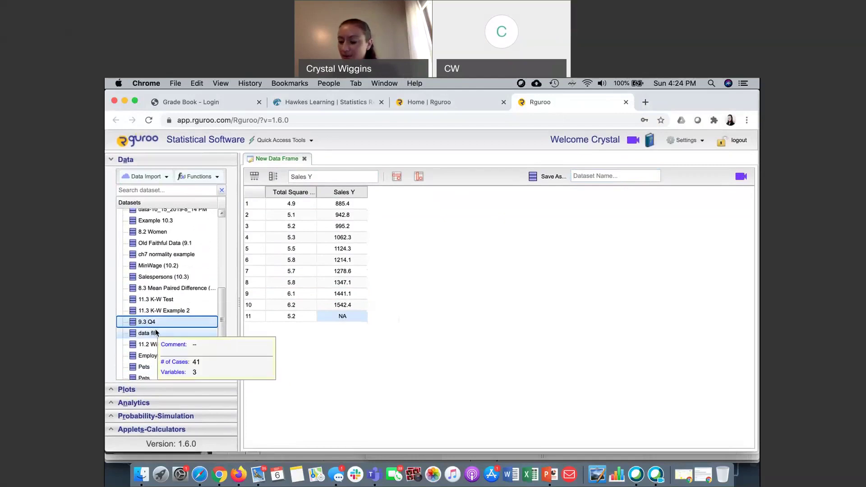
# Start a linear regression analysis on the saved dataset 9.3 Q4.
pyautogui.click(111, 160)
pyautogui.click(120, 186)
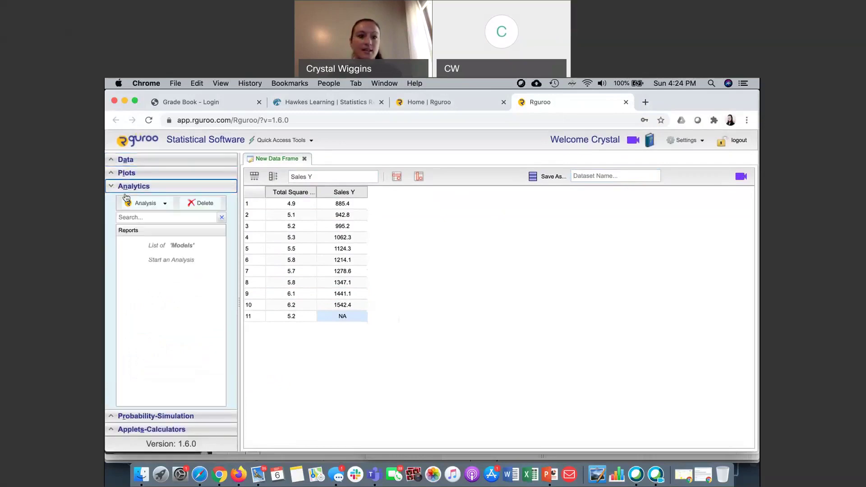
pyautogui.click(164, 203)
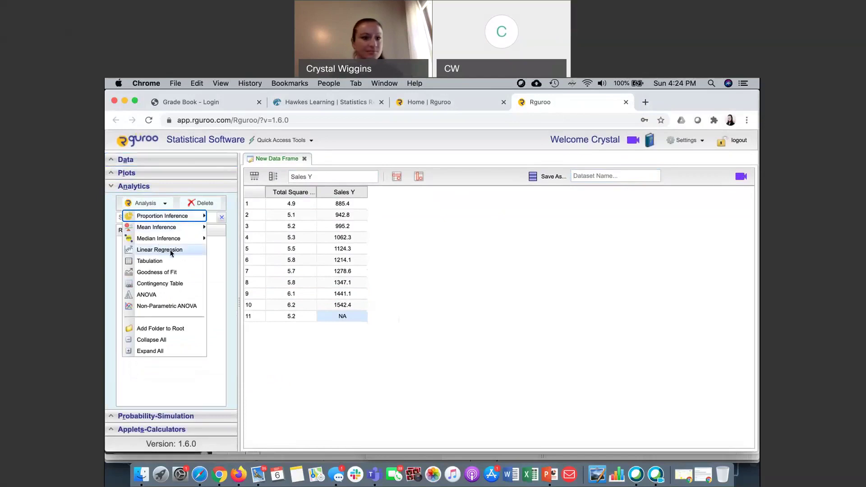
pyautogui.click(175, 254)
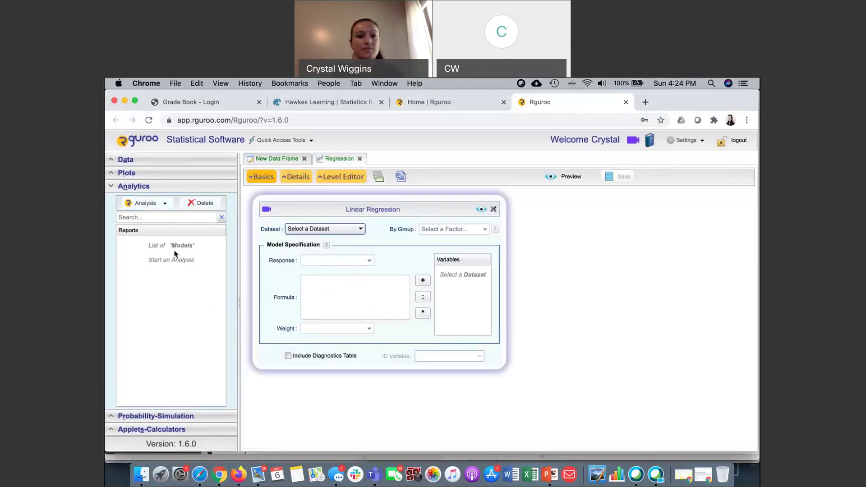
pyautogui.click(325, 231)
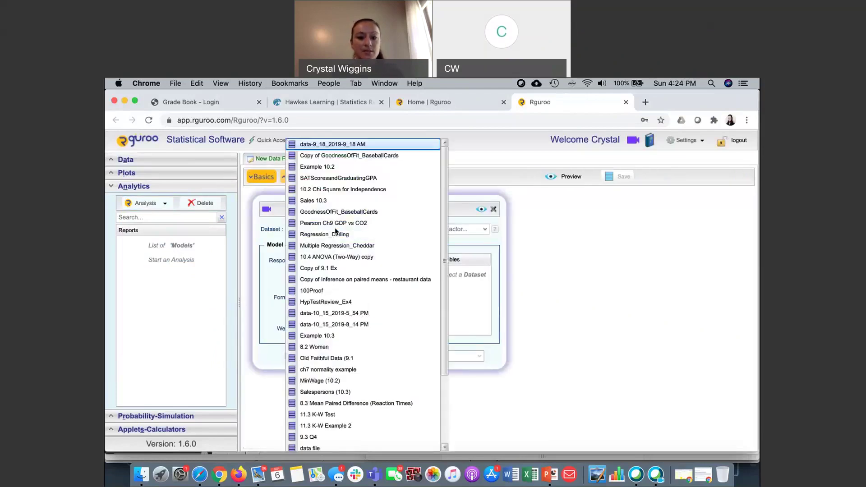
pyautogui.click(321, 439)
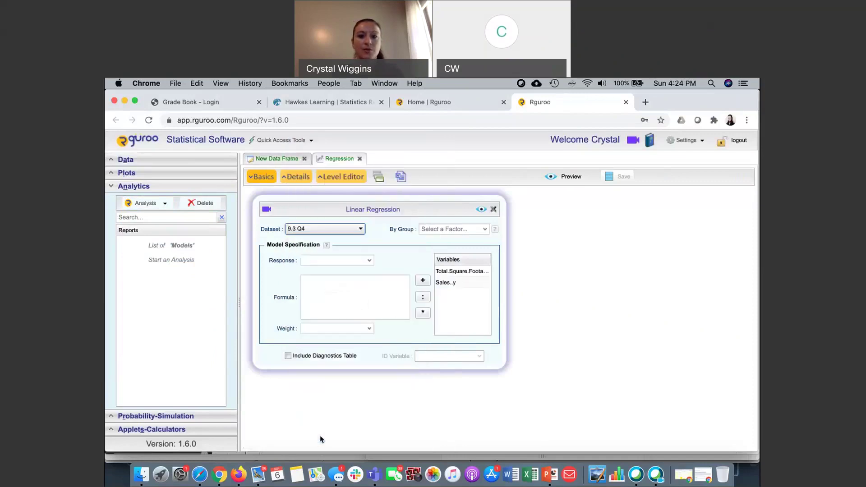
# Set Sales..y as response and Total.Square.Footage..X as the formula, include the diagnostics table, and preview the regression report.
pyautogui.click(371, 262)
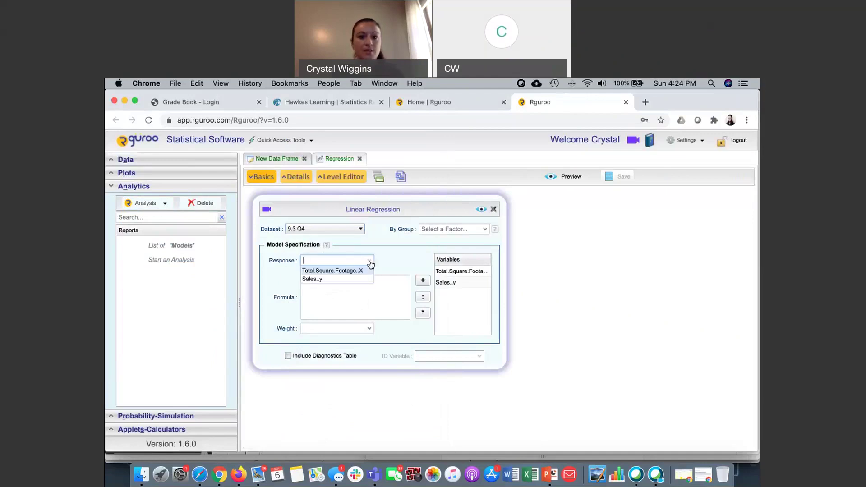
pyautogui.click(317, 279)
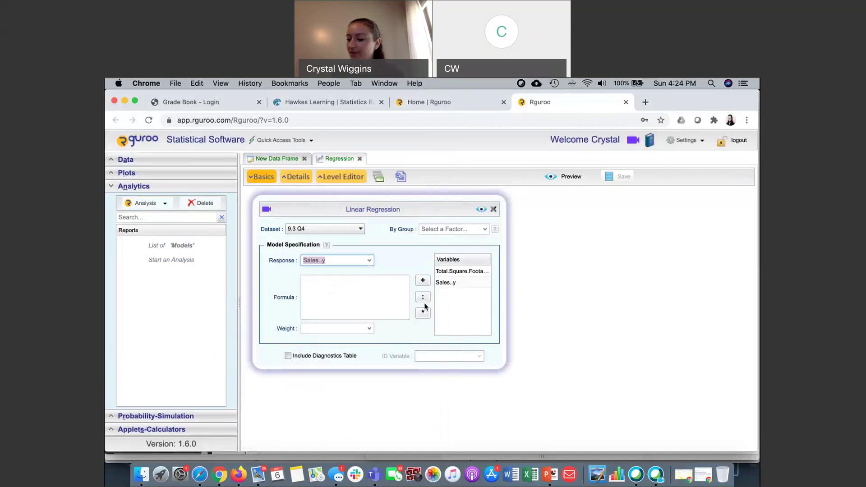
pyautogui.doubleClick(467, 272)
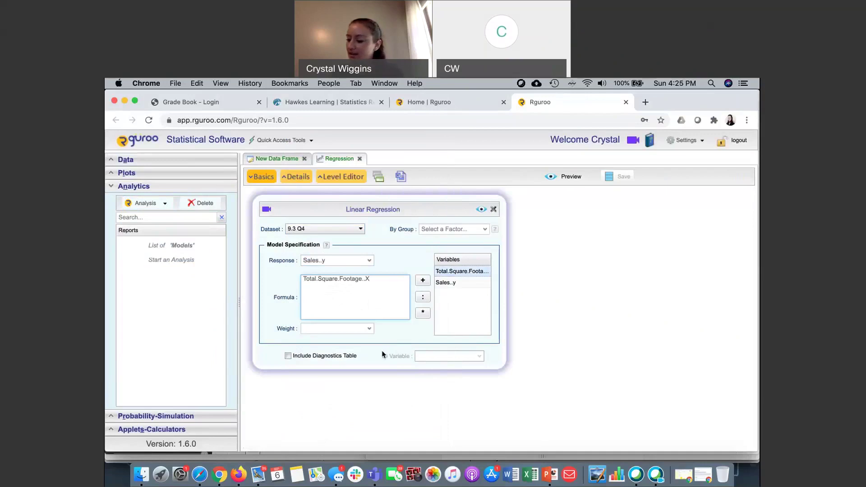
pyautogui.click(287, 357)
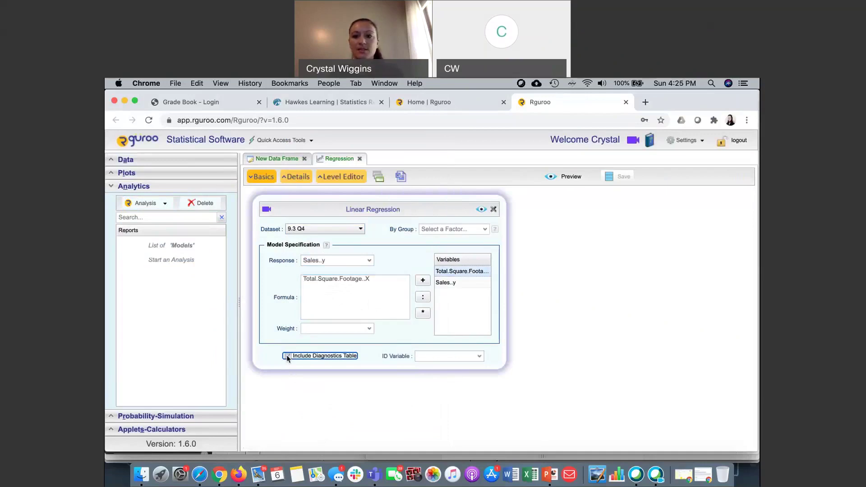
pyautogui.click(482, 210)
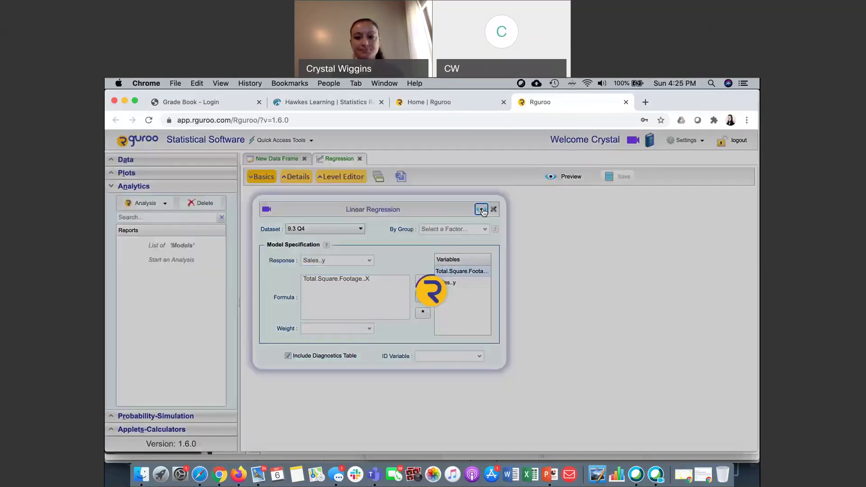
# Examine the regression report's coefficient estimates, R-squared summary, analysis of variance and residuals-versus-fit plot, and return to its start.
pyautogui.scroll(-2, 467, 313)
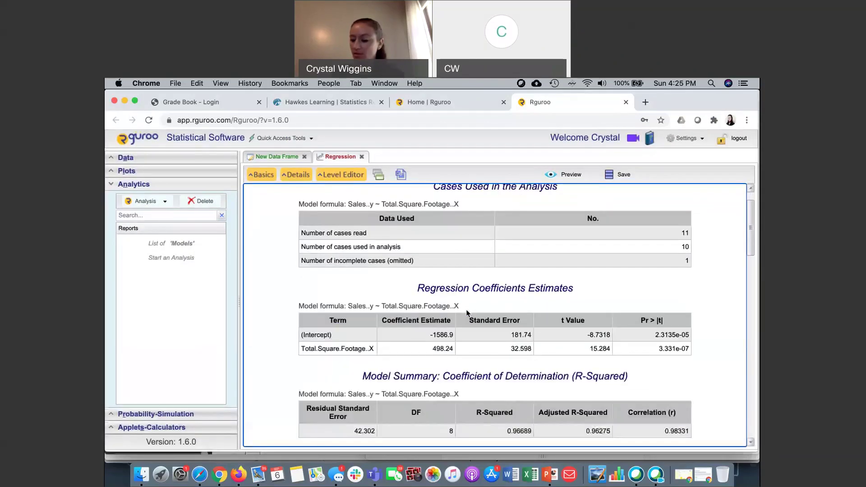
pyautogui.scroll(-2, 467, 312)
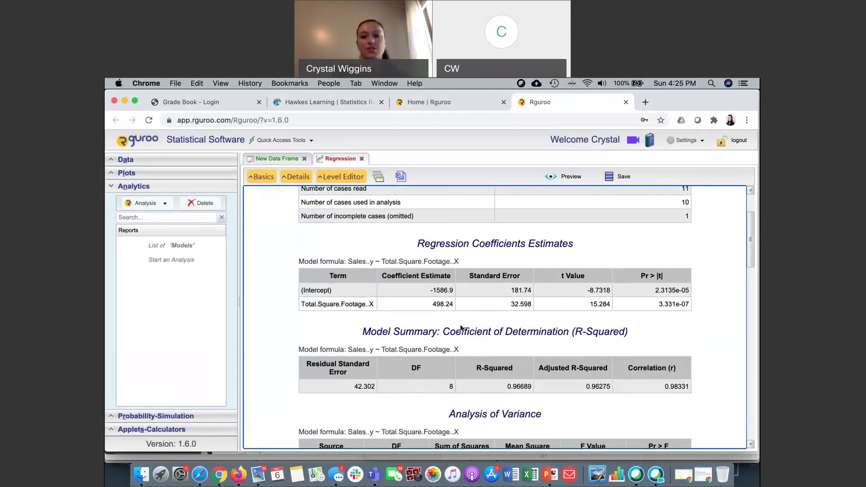
pyautogui.scroll(-1, 460, 328)
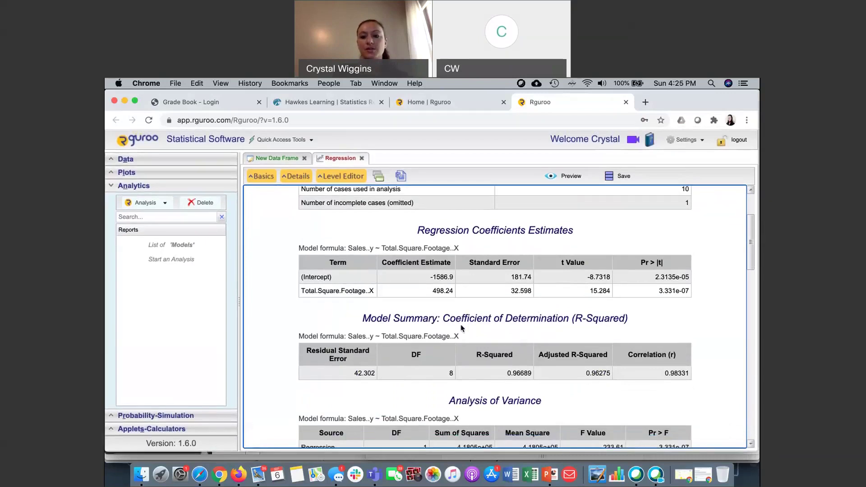
pyautogui.scroll(-1, 498, 355)
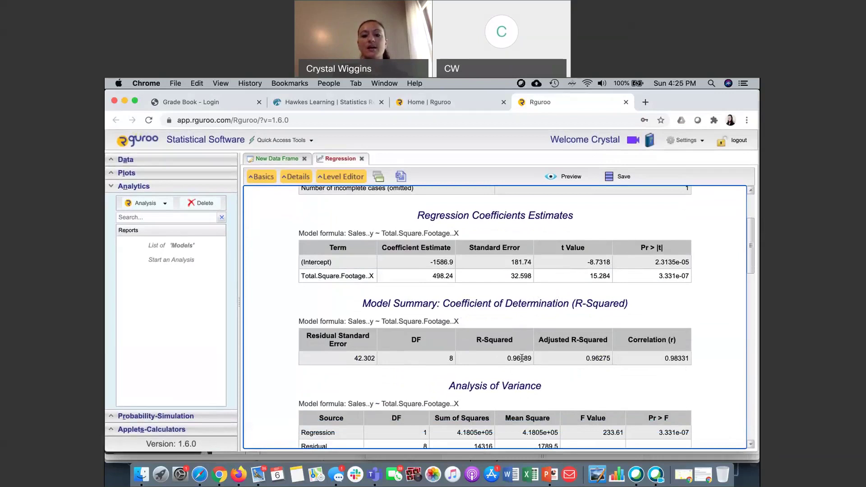
pyautogui.scroll(-2, 521, 360)
pyautogui.scroll(-2, 521, 360)
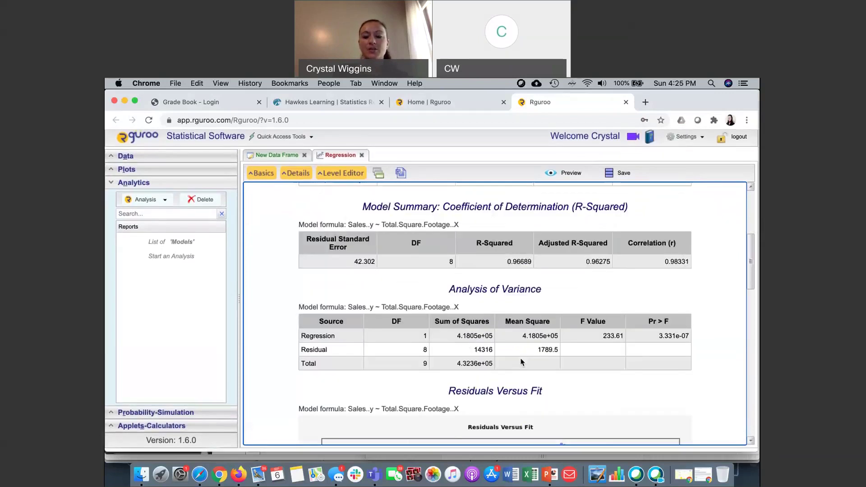
pyautogui.scroll(-7, 522, 362)
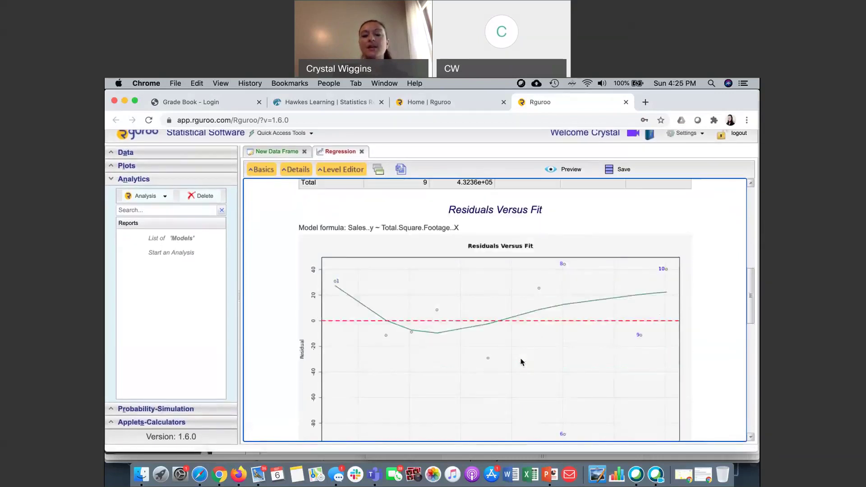
pyautogui.scroll(15, 370, 273)
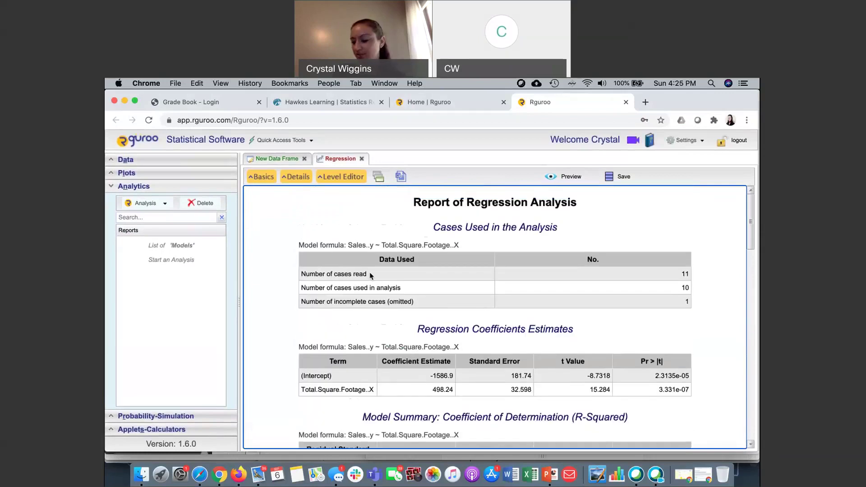
# Enable predictions for internal and external data in the regression details, and add Prediction Interval to the selected table columns.
pyautogui.click(297, 179)
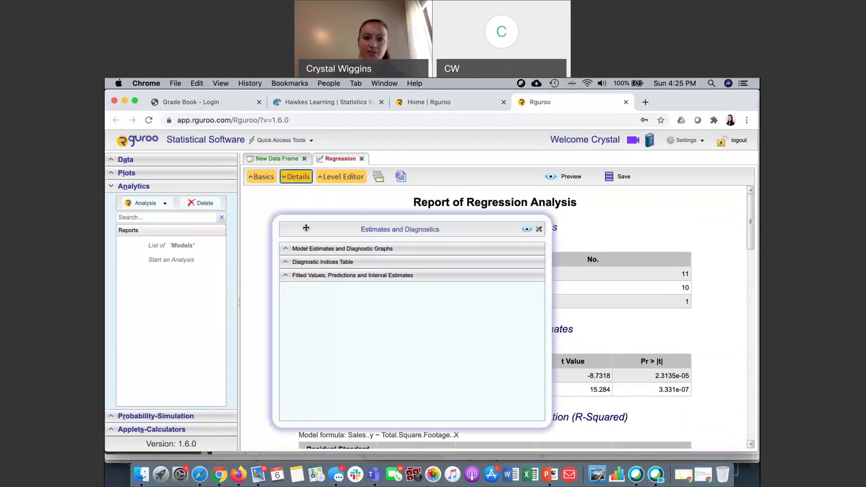
pyautogui.click(314, 276)
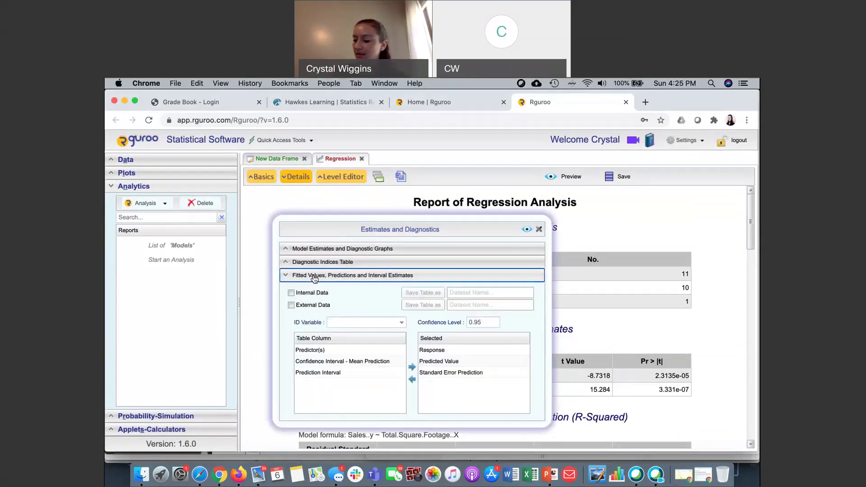
pyautogui.click(328, 293)
pyautogui.click(291, 306)
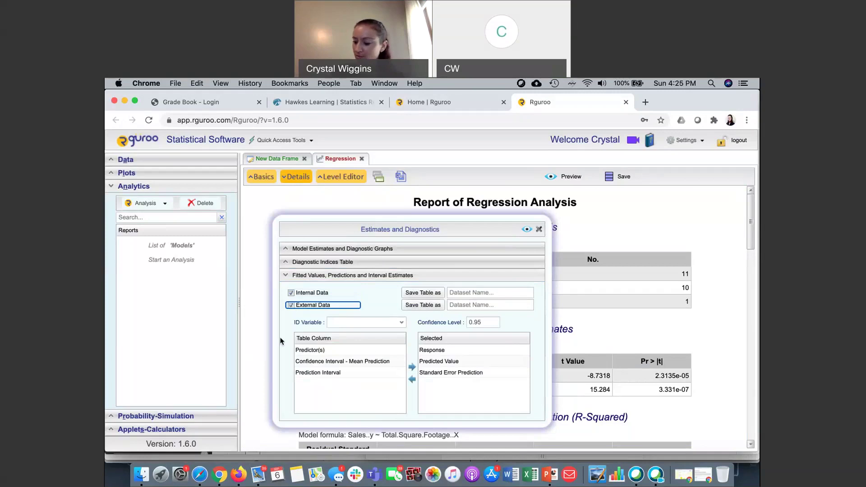
pyautogui.click(320, 373)
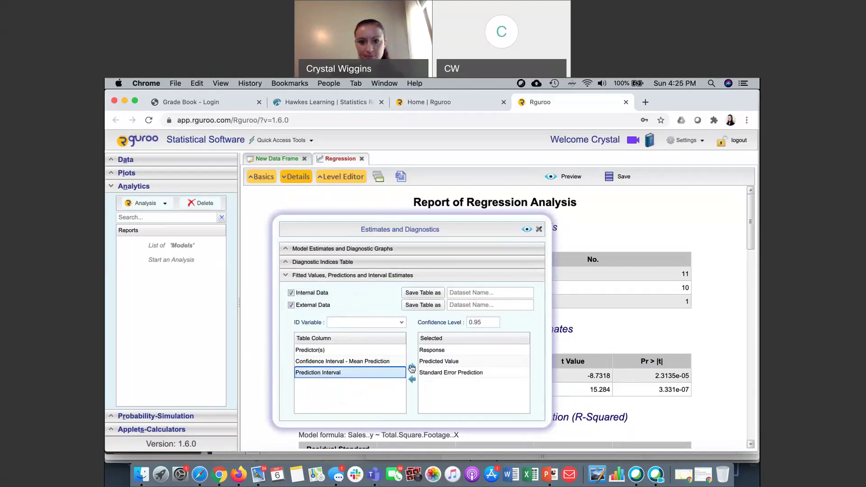
pyautogui.click(411, 367)
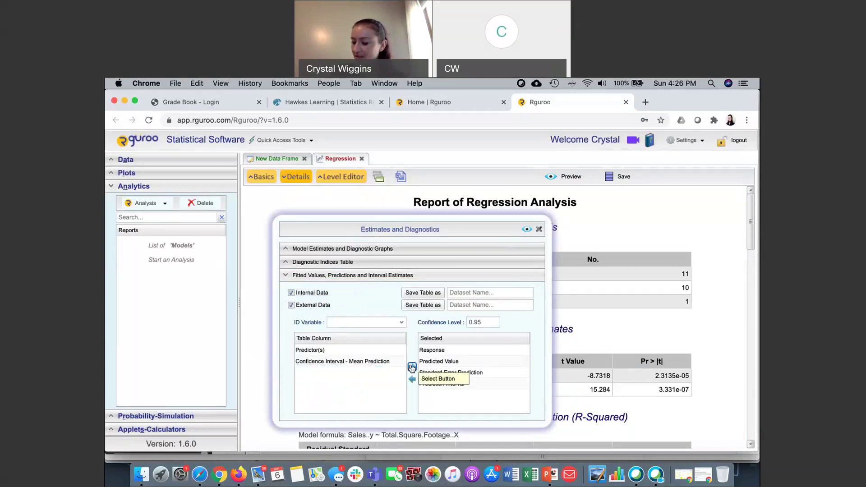
# Set the confidence level of the interval estimates to 0.90 and regenerate the regression report preview.
pyautogui.click(487, 321)
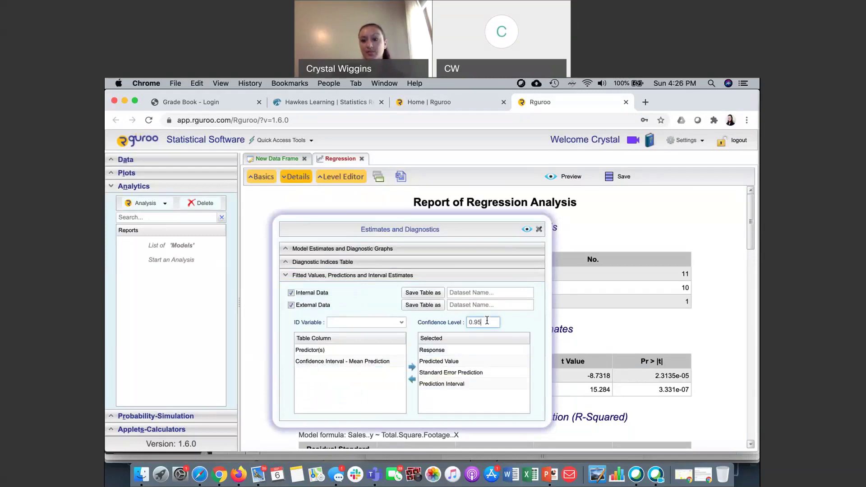
pyautogui.press('BackSpace')
pyautogui.write('0')
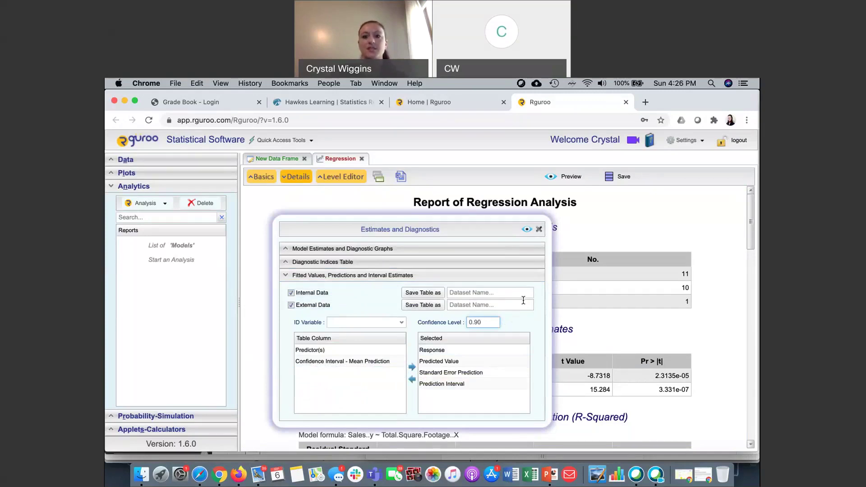
pyautogui.click(526, 230)
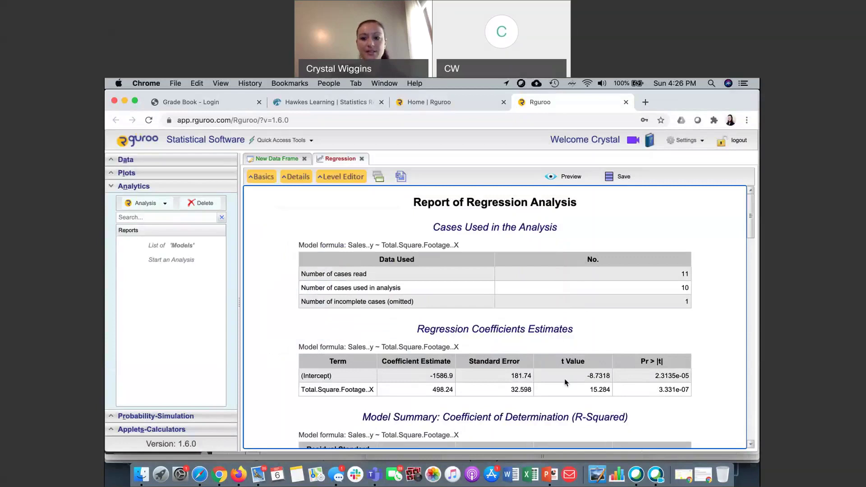
# Examine the report's diagnostic indices and the case-wise internal and external data predictions with their lower and upper prediction limits.
pyautogui.scroll(-5, 565, 383)
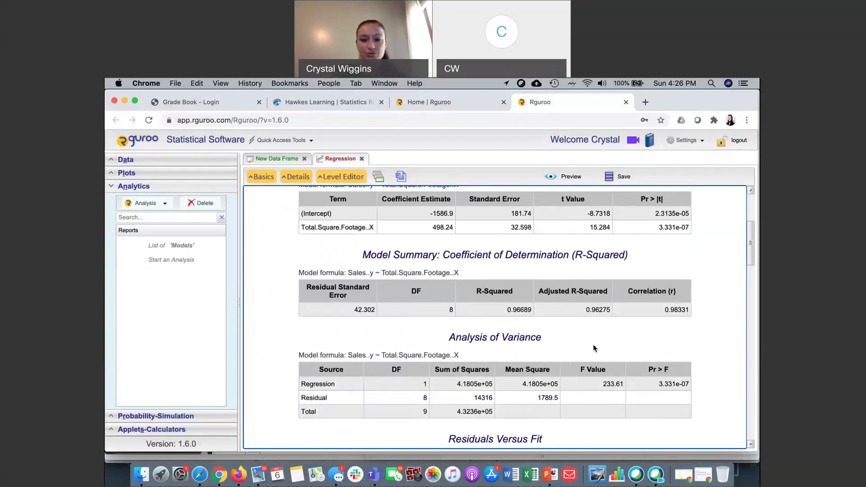
pyautogui.scroll(-5, 594, 348)
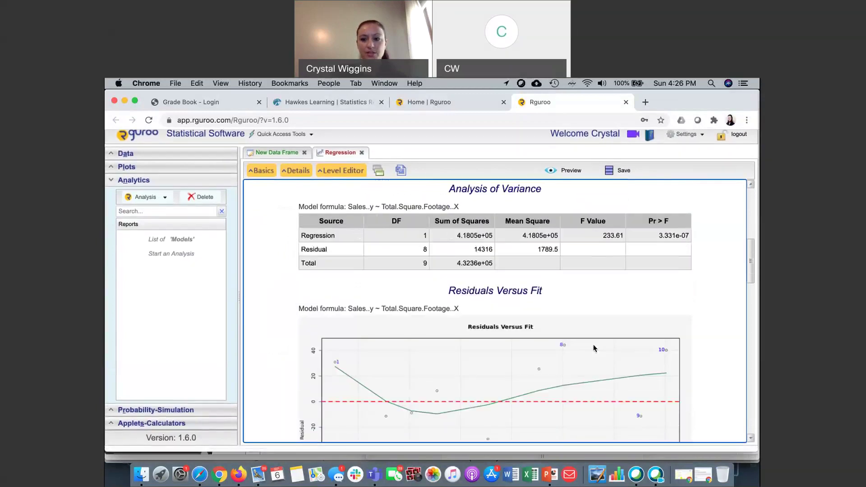
pyautogui.scroll(-10, 593, 348)
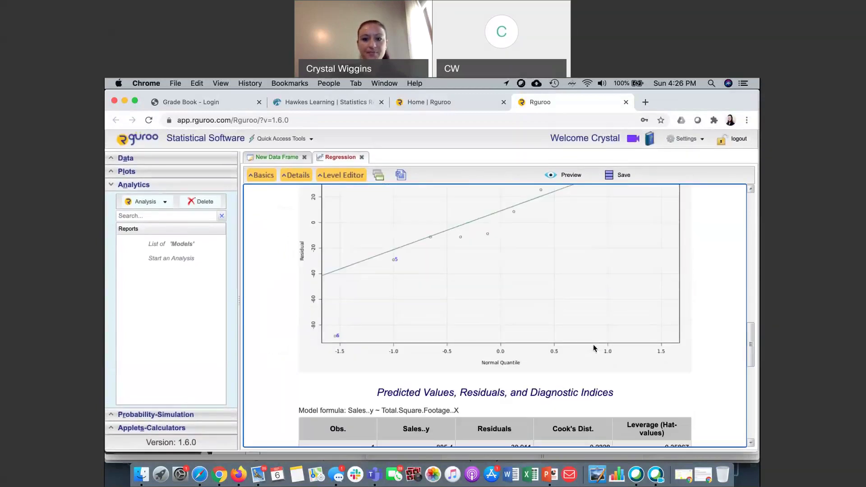
pyautogui.scroll(-5, 593, 348)
pyautogui.scroll(-2, 593, 345)
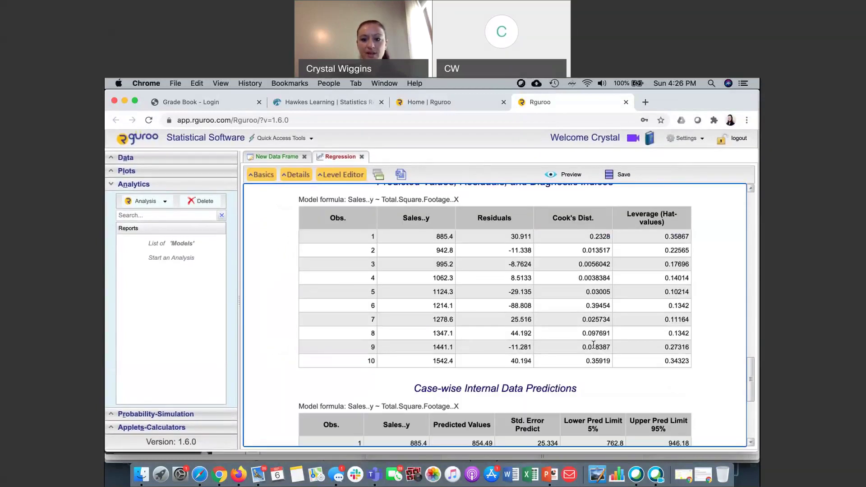
pyautogui.scroll(1, 593, 346)
pyautogui.scroll(1, 593, 348)
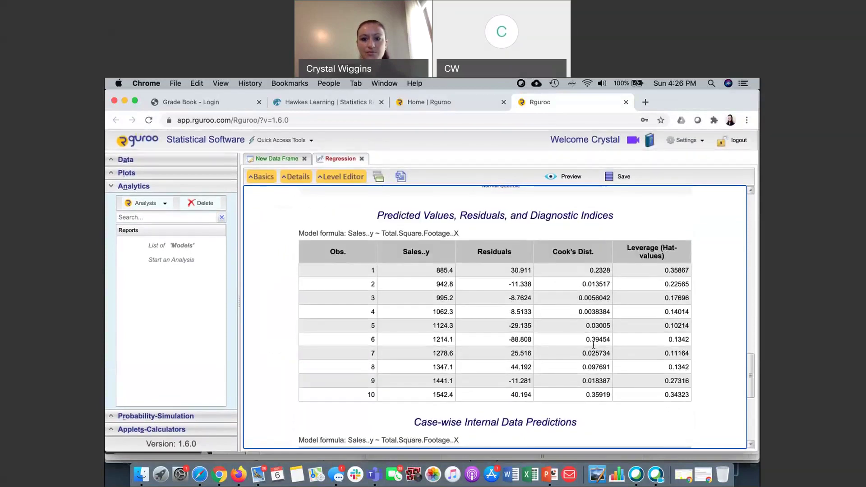
pyautogui.scroll(-3, 593, 346)
pyautogui.scroll(-5, 593, 345)
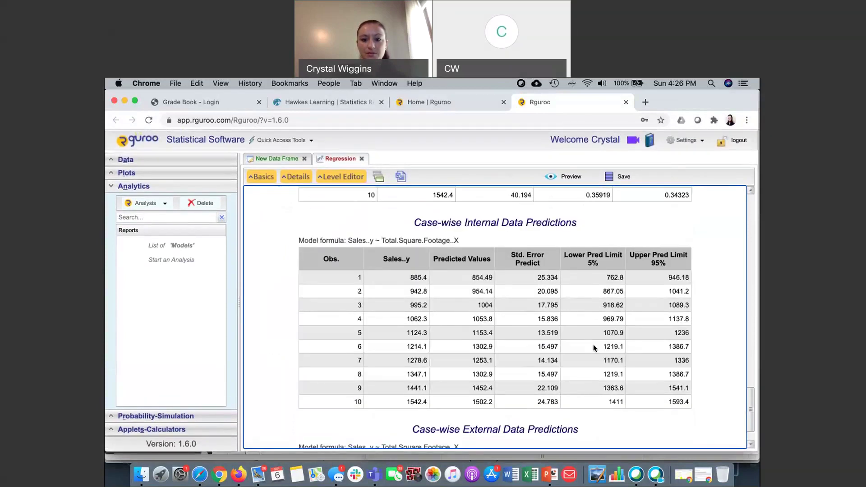
pyautogui.scroll(-2, 593, 347)
pyautogui.scroll(1, 593, 347)
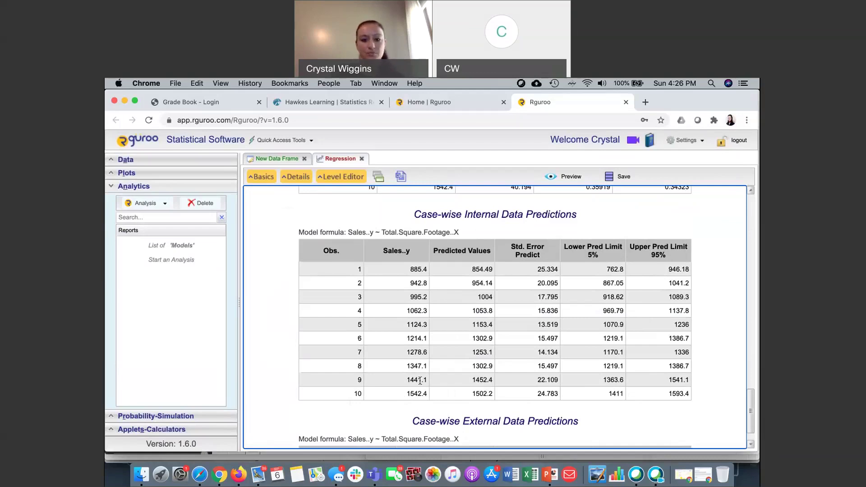
pyautogui.scroll(-3, 420, 380)
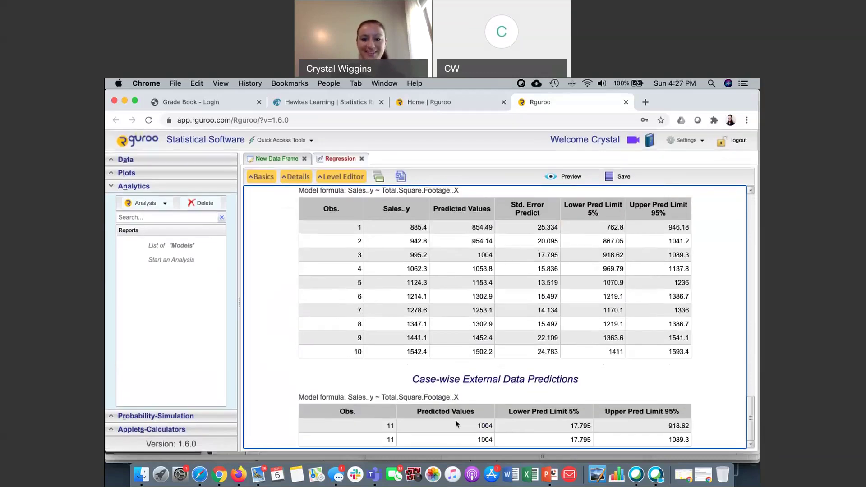